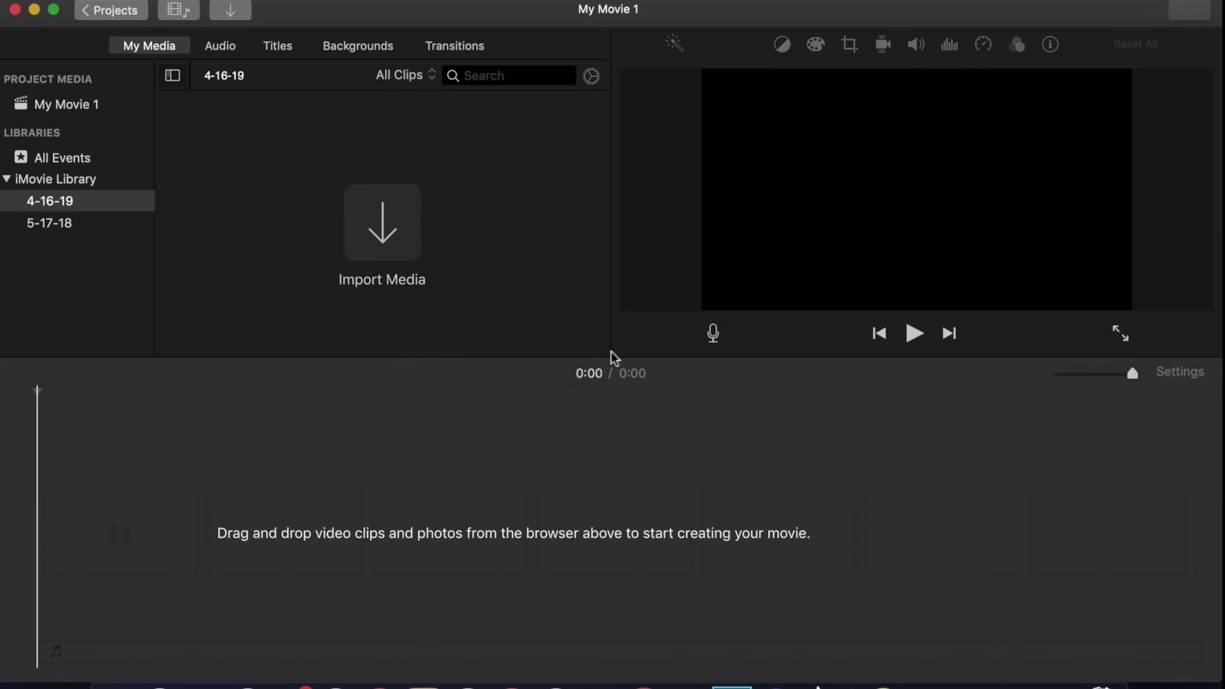
Import the IMG_1184.MOV clip through Import Media into the 4-16-19 event.
{"action": "left_click", "coordinate": [378, 235]}
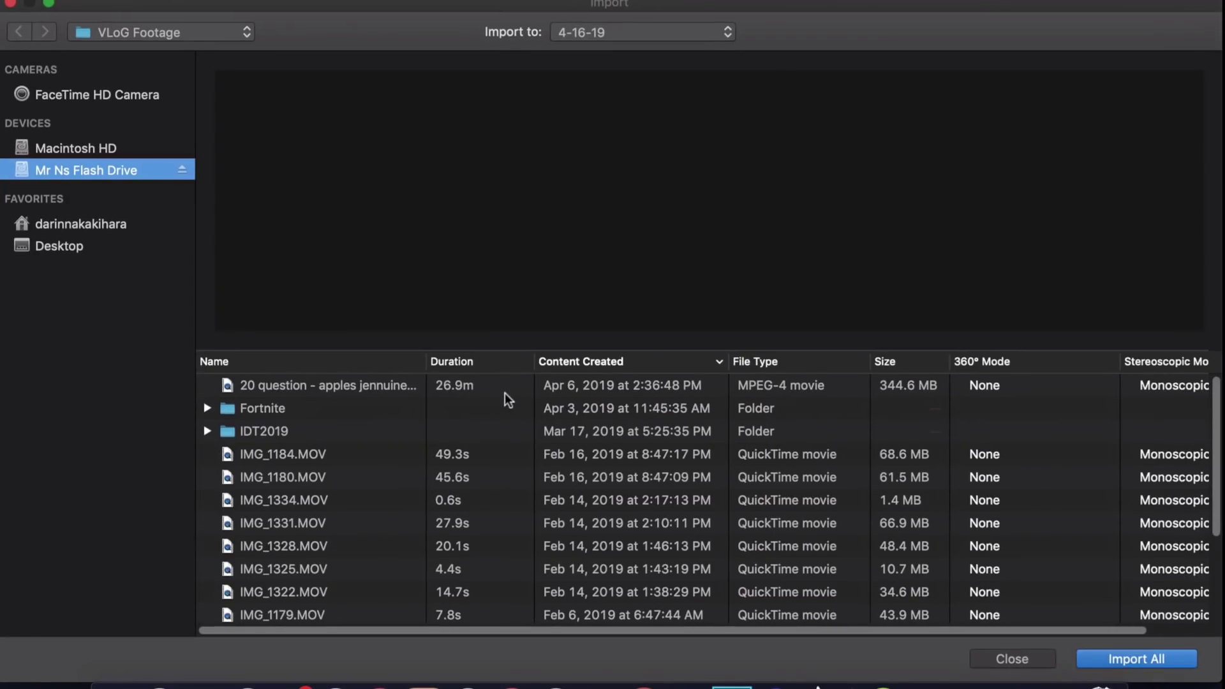
{"action": "left_click", "coordinate": [13, 5]}
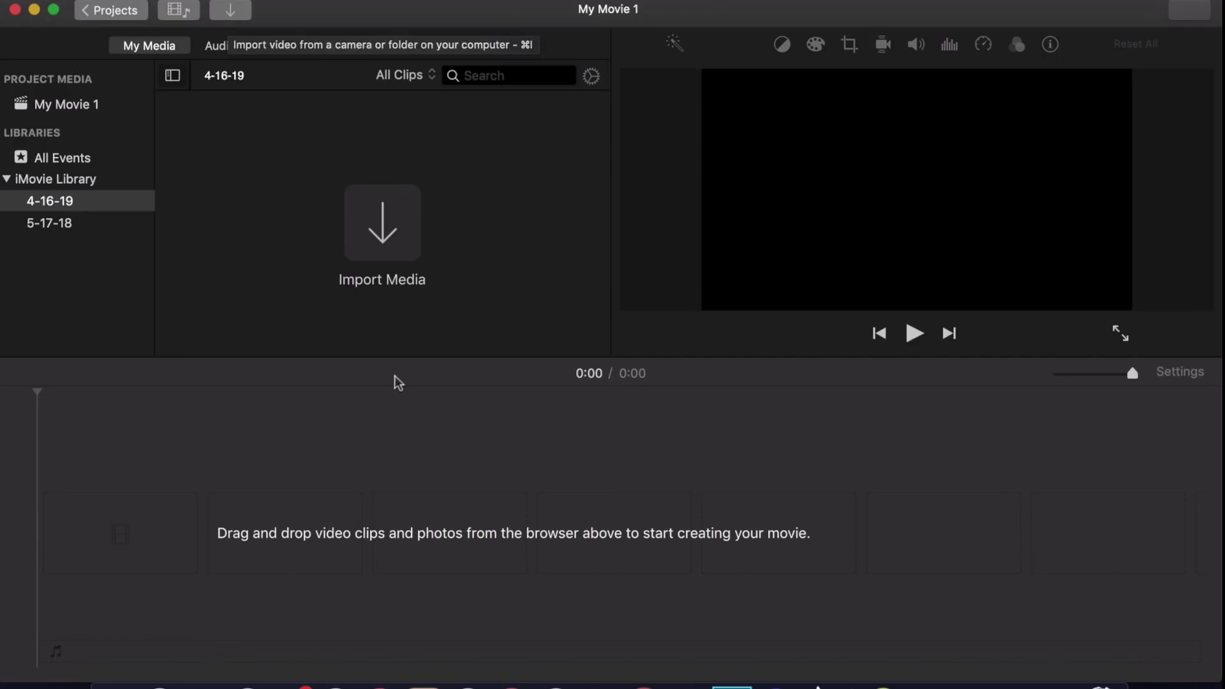
{"action": "left_click", "coordinate": [382, 229]}
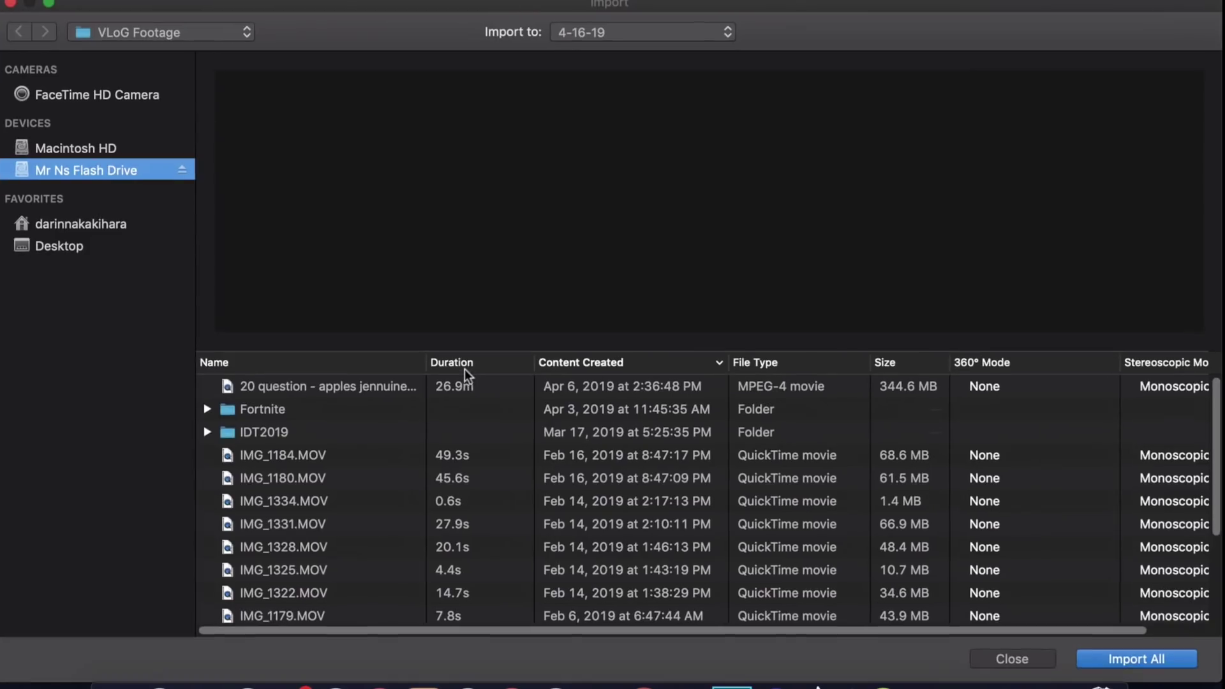
{"action": "left_click", "coordinate": [262, 455]}
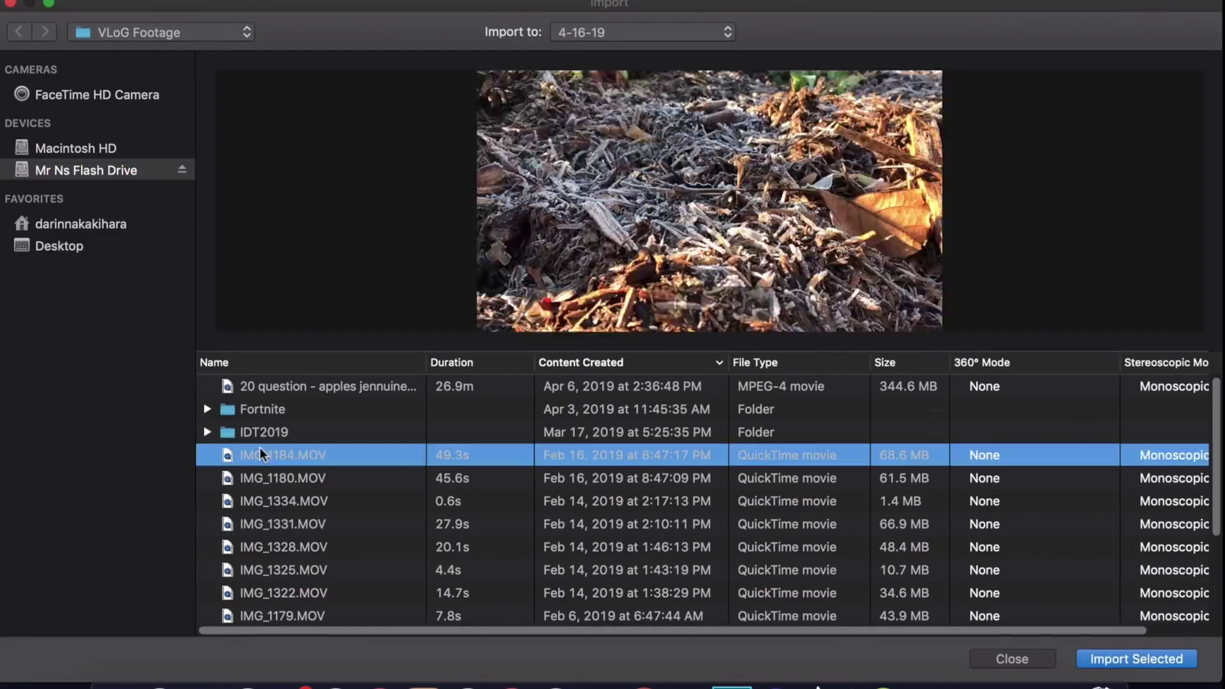
{"action": "left_click", "coordinate": [1129, 659]}
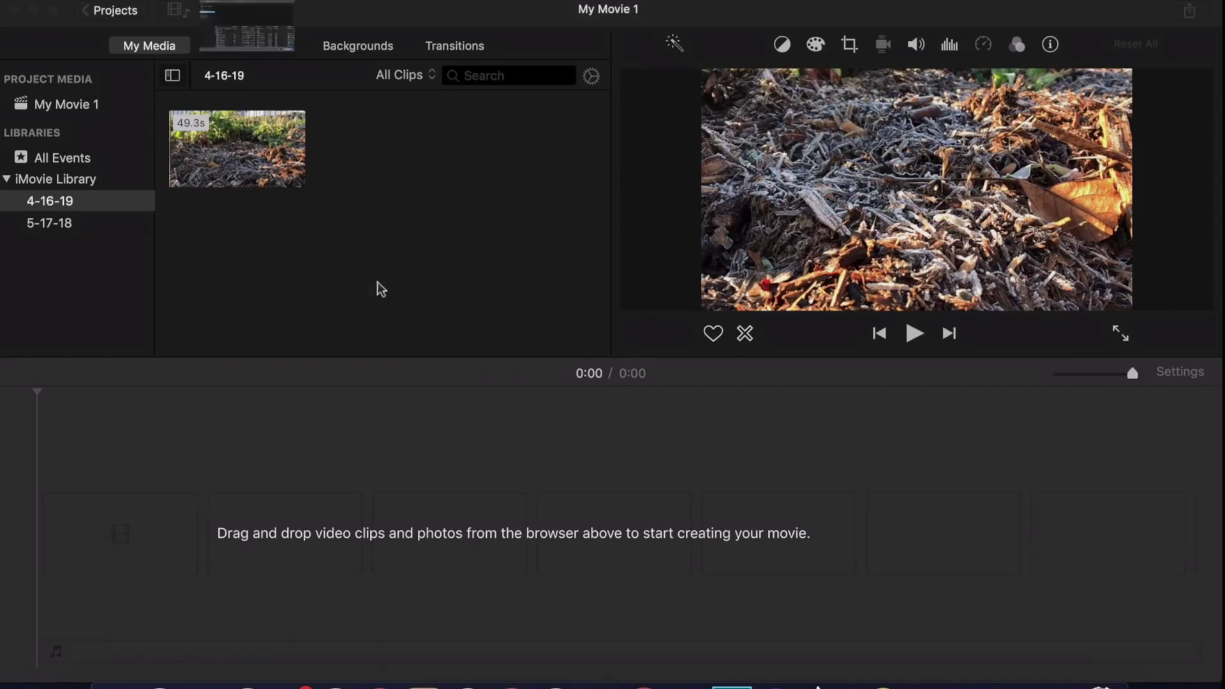
Import IMG_1180.MOV, IMG_1331.MOV and IMG_1328.MOV together with Command-I.
{"action": "key", "text": "super+i"}
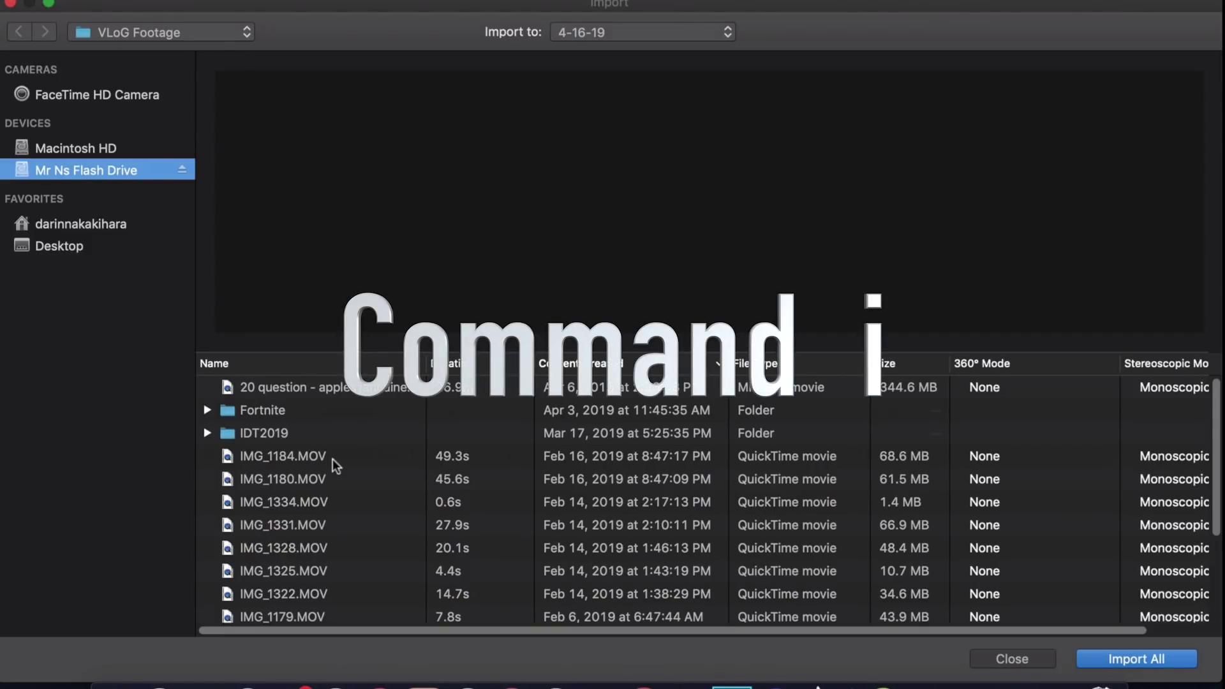
{"action": "left_click", "coordinate": [298, 480]}
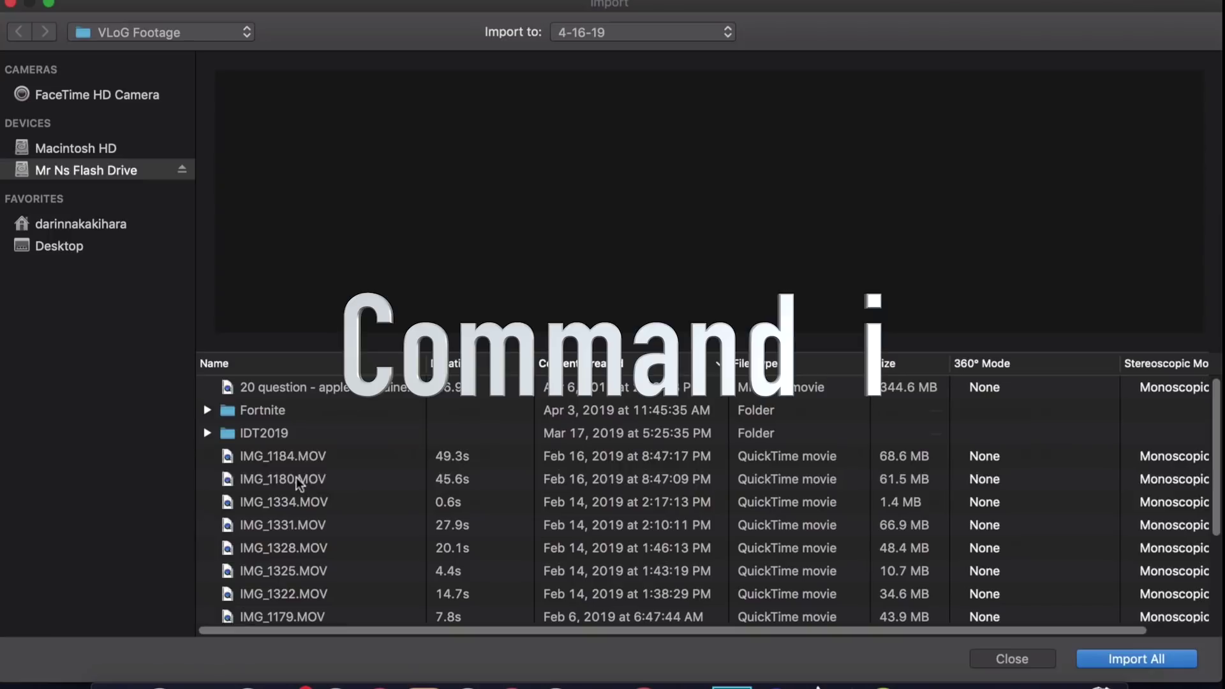
{"action": "left_click", "coordinate": [297, 520]}
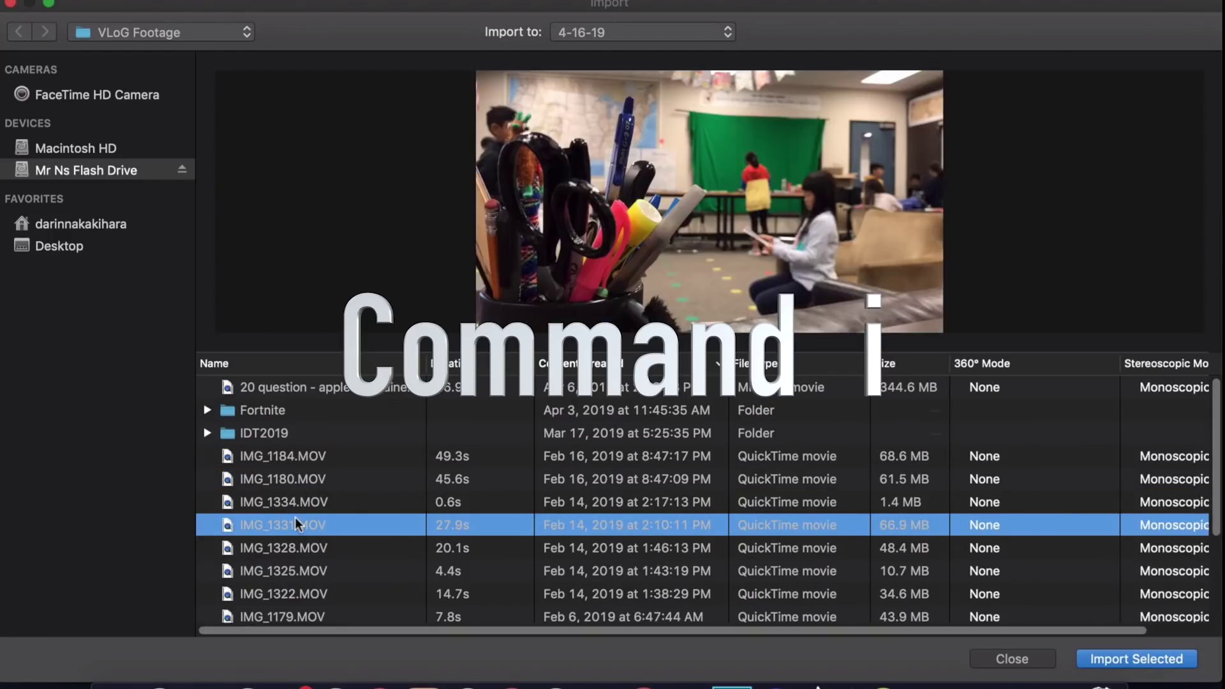
{"action": "left_click", "coordinate": [296, 481]}
{"action": "left_click", "coordinate": [295, 524], "text": "super"}
{"action": "left_click", "coordinate": [308, 548], "text": "super"}
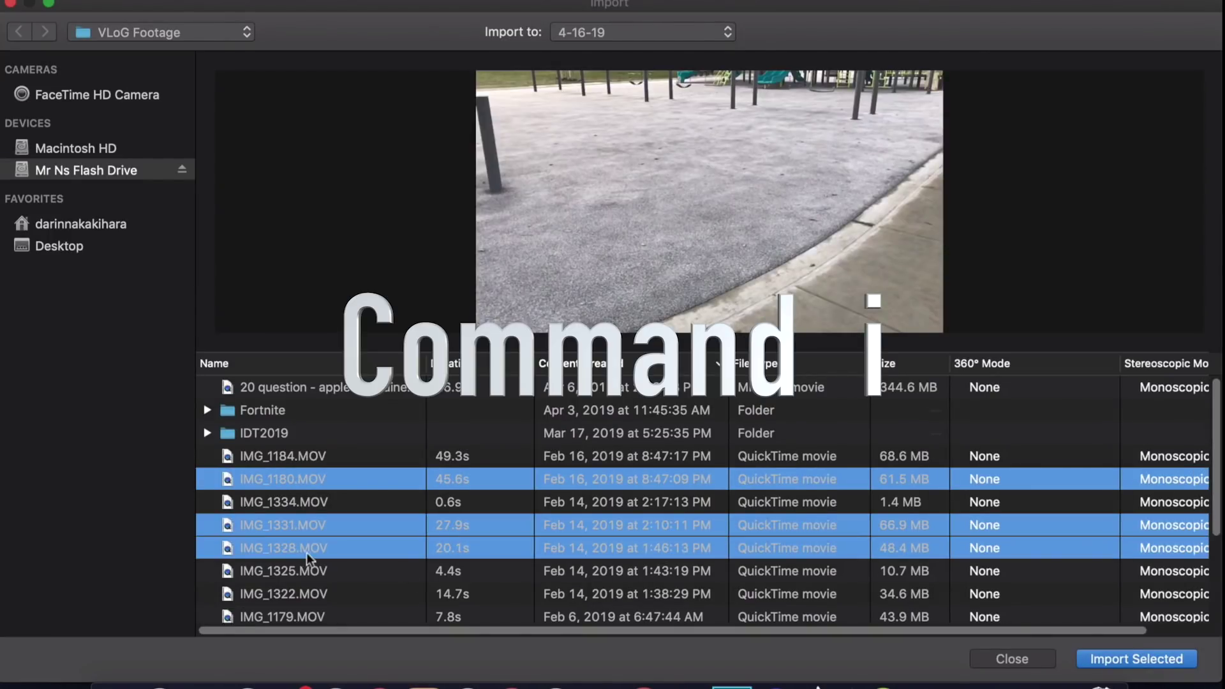
{"action": "left_click", "coordinate": [1135, 659]}
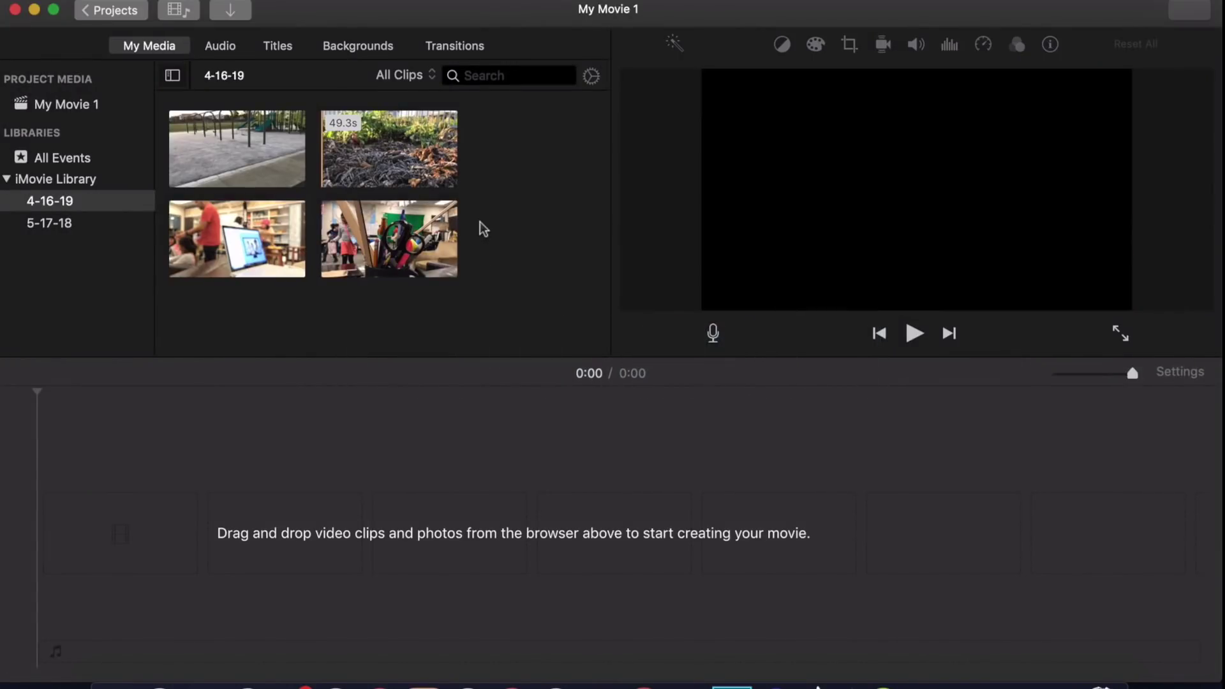
Mark a roughly 15-second range of the playground clip in the browser.
{"action": "left_click", "coordinate": [265, 165]}
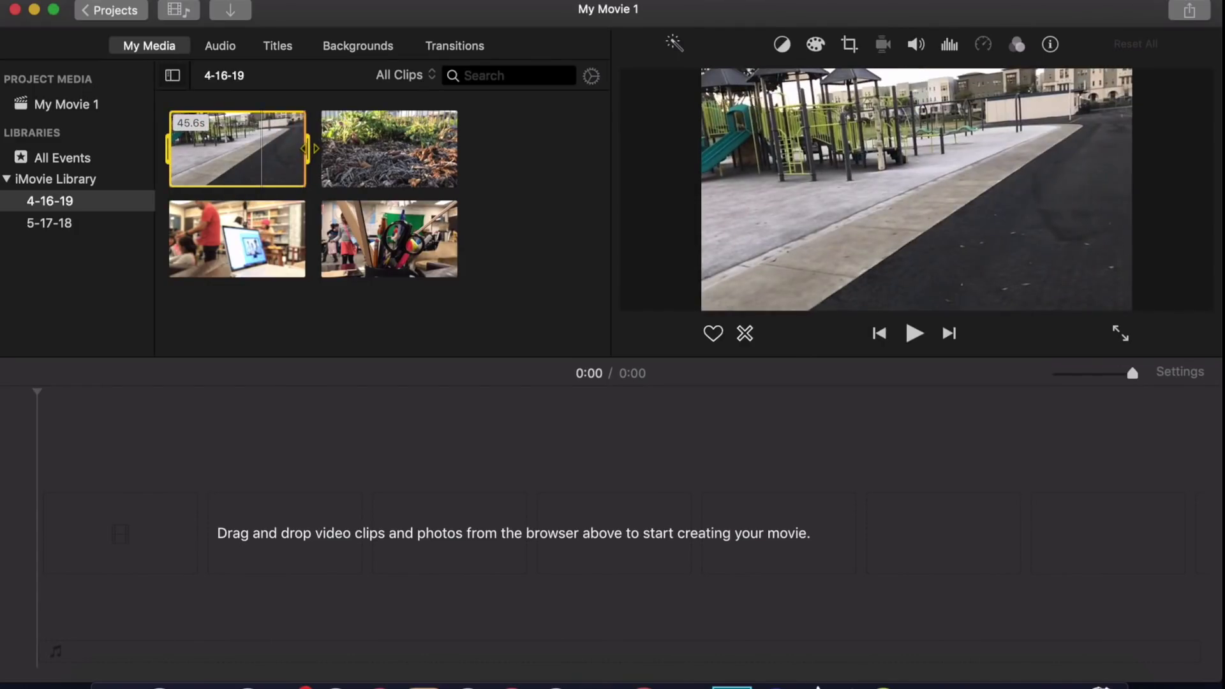
{"action": "left_click_drag", "start_coordinate": [307, 148], "coordinate": [212, 152]}
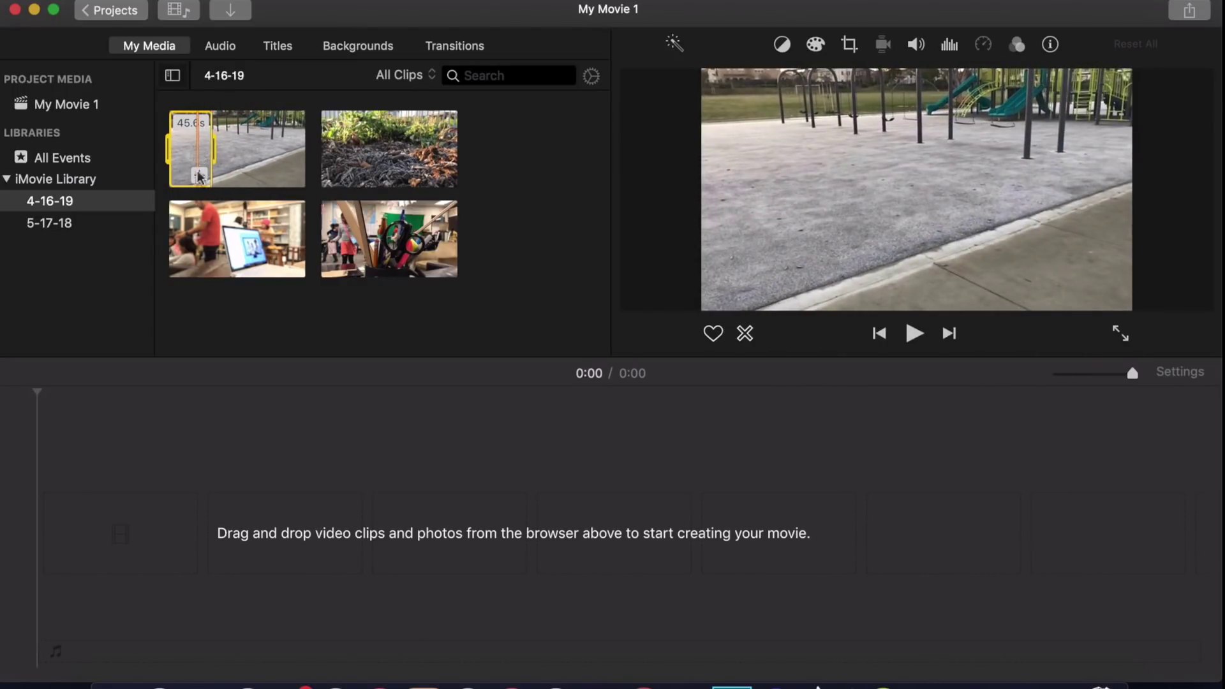
{"action": "left_click", "coordinate": [199, 175]}
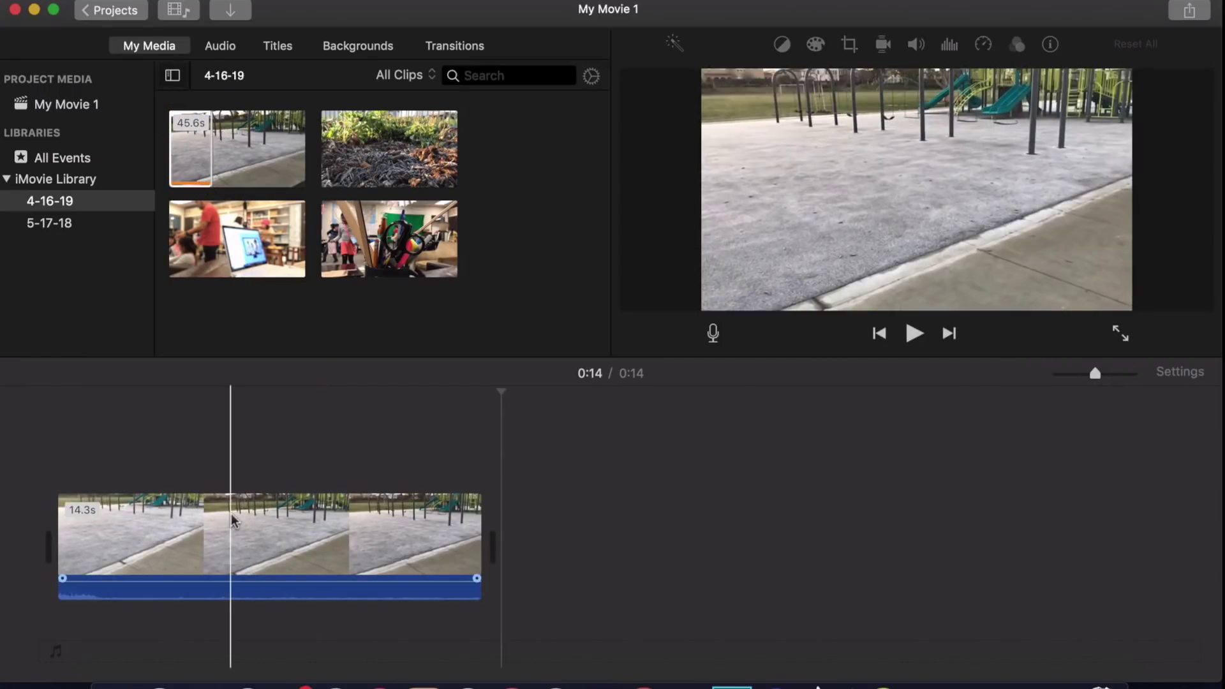
{"action": "key", "text": "super+z"}
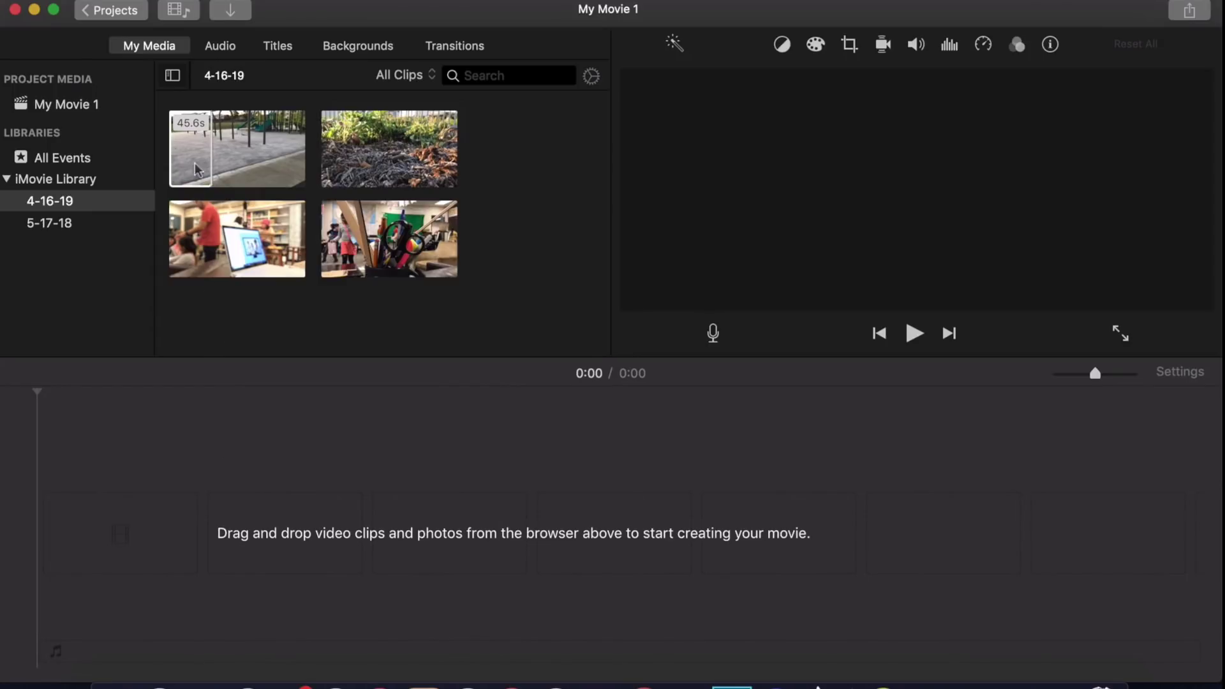
Append the marked range to the timeline with E and lengthen it to 39.2 seconds.
{"action": "left_click", "coordinate": [586, 438]}
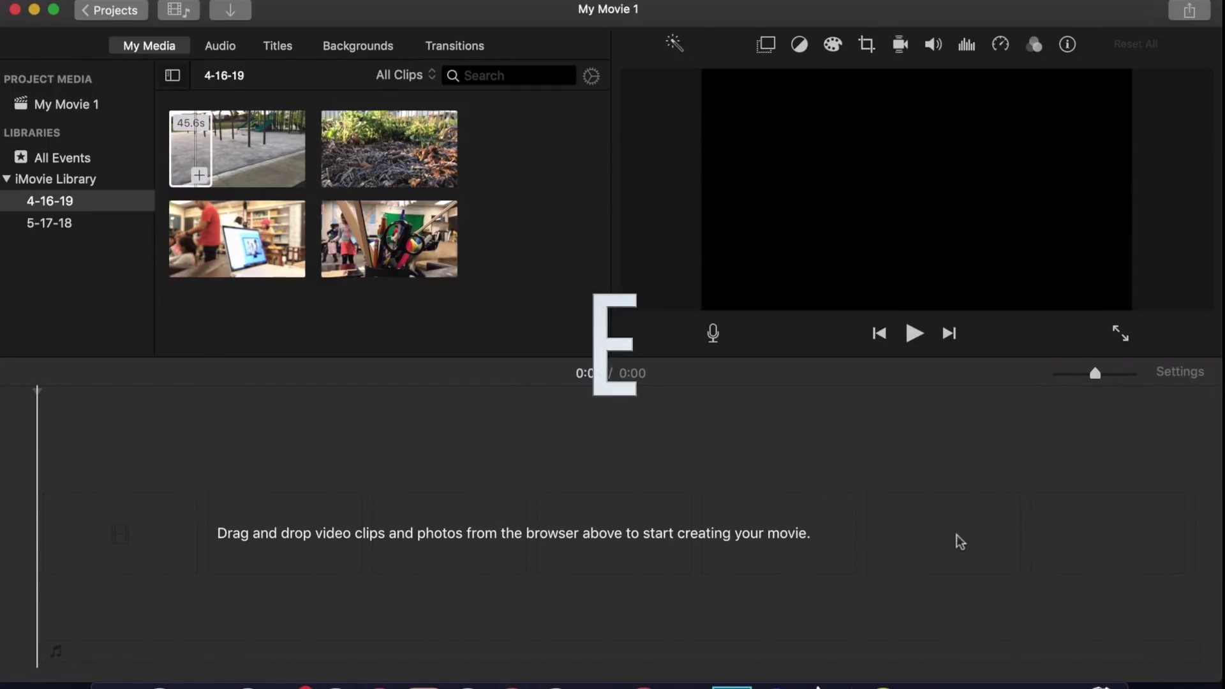
{"action": "key", "text": "e"}
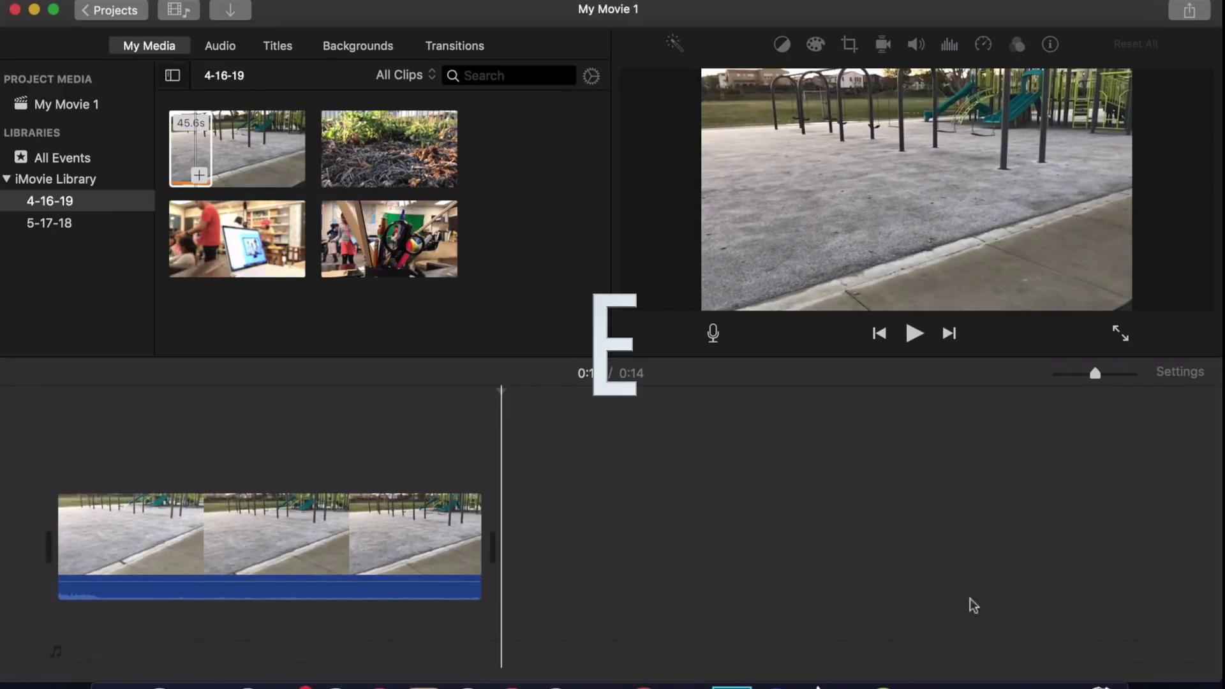
{"action": "left_click", "coordinate": [456, 536]}
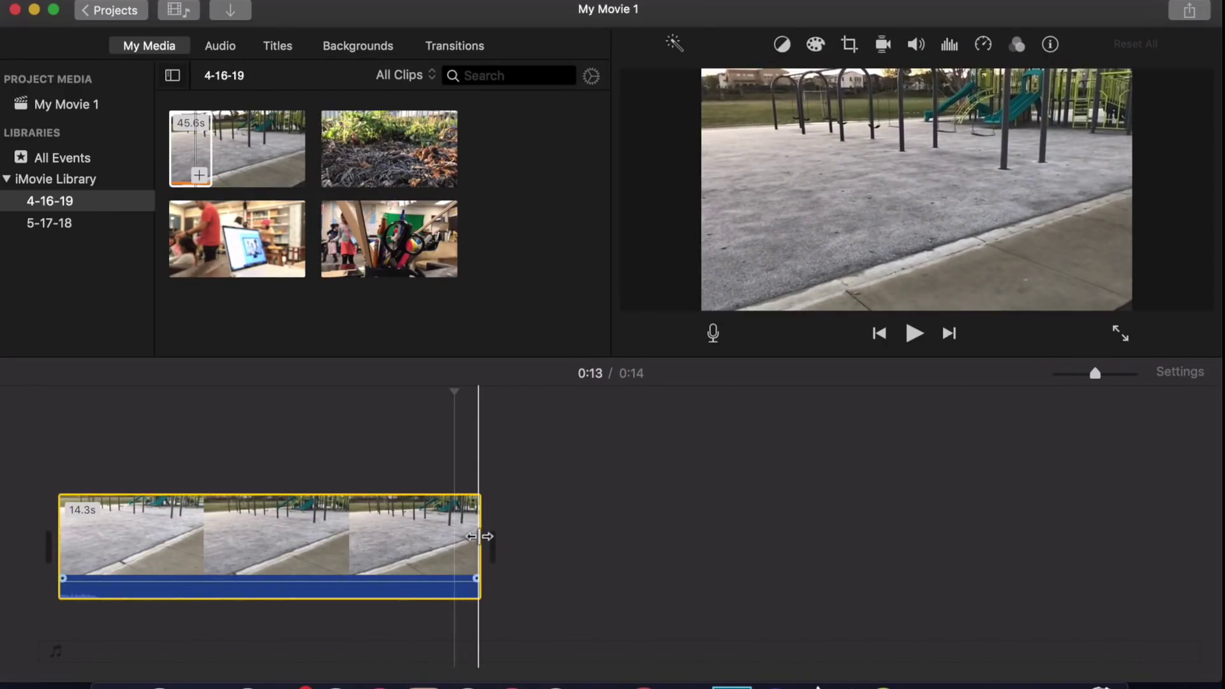
{"action": "left_click_drag", "start_coordinate": [478, 536], "coordinate": [1159, 520]}
Extend the timeline clip to its full 45.6 seconds, then mark a short range of the ground clip.
{"action": "left_click", "coordinate": [485, 537]}
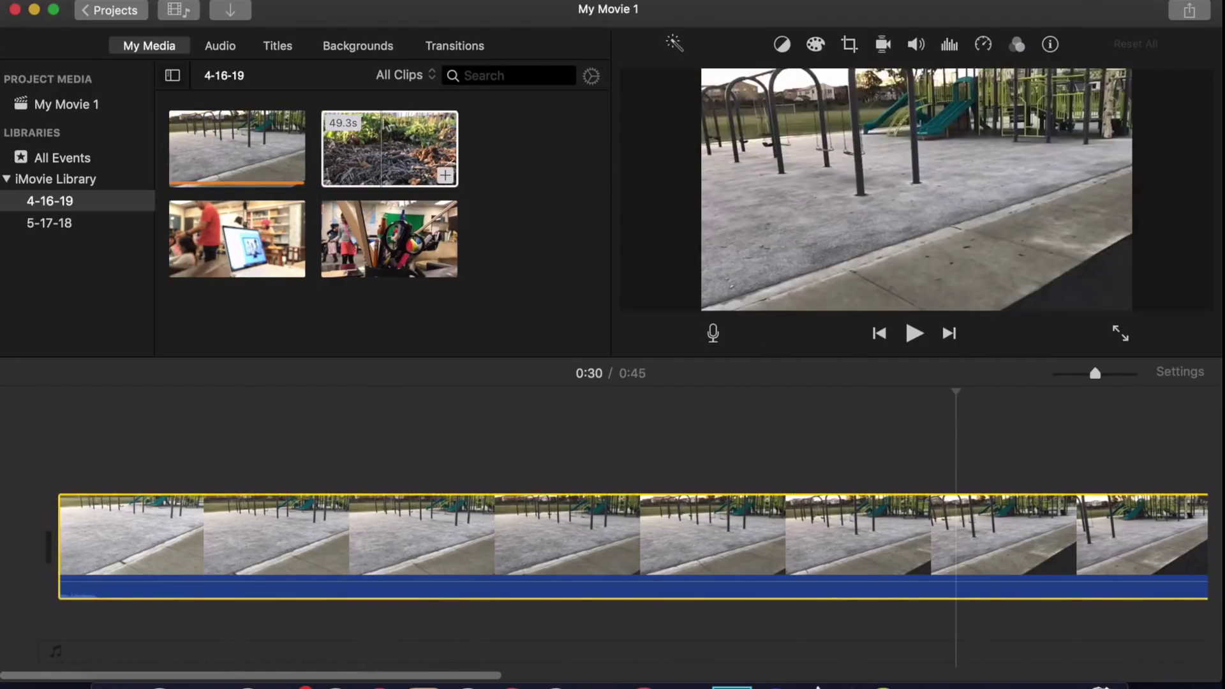
{"action": "left_click", "coordinate": [389, 150]}
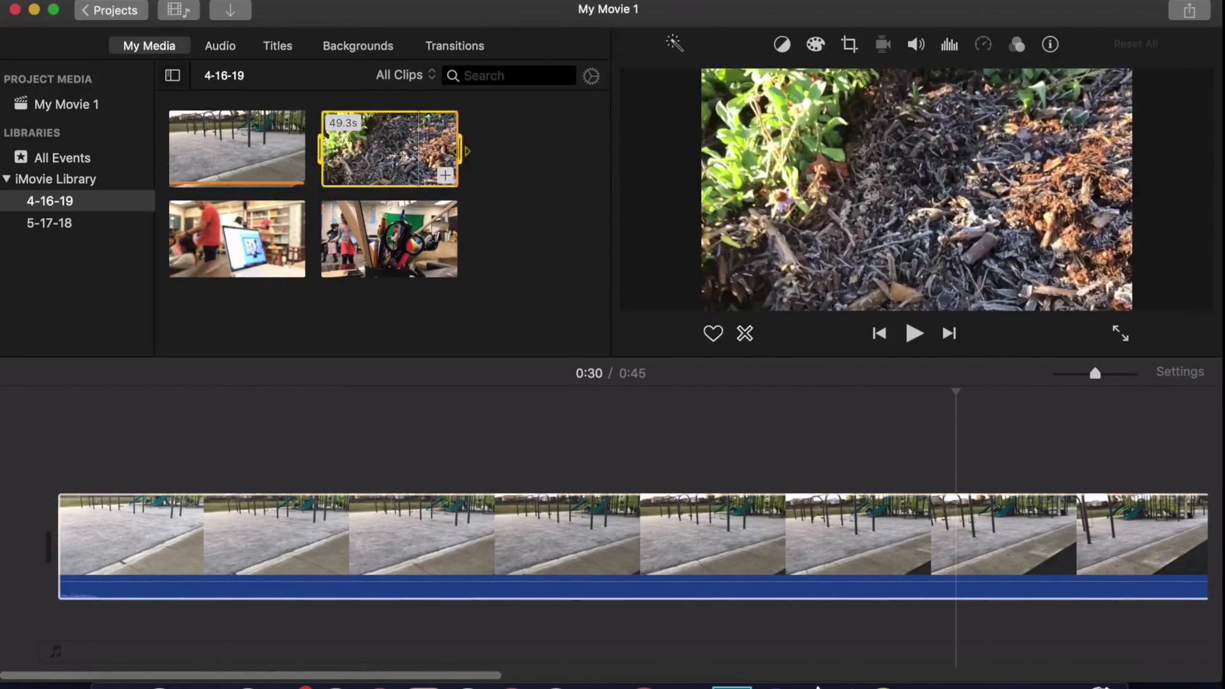
{"action": "left_click_drag", "start_coordinate": [459, 151], "coordinate": [396, 153]}
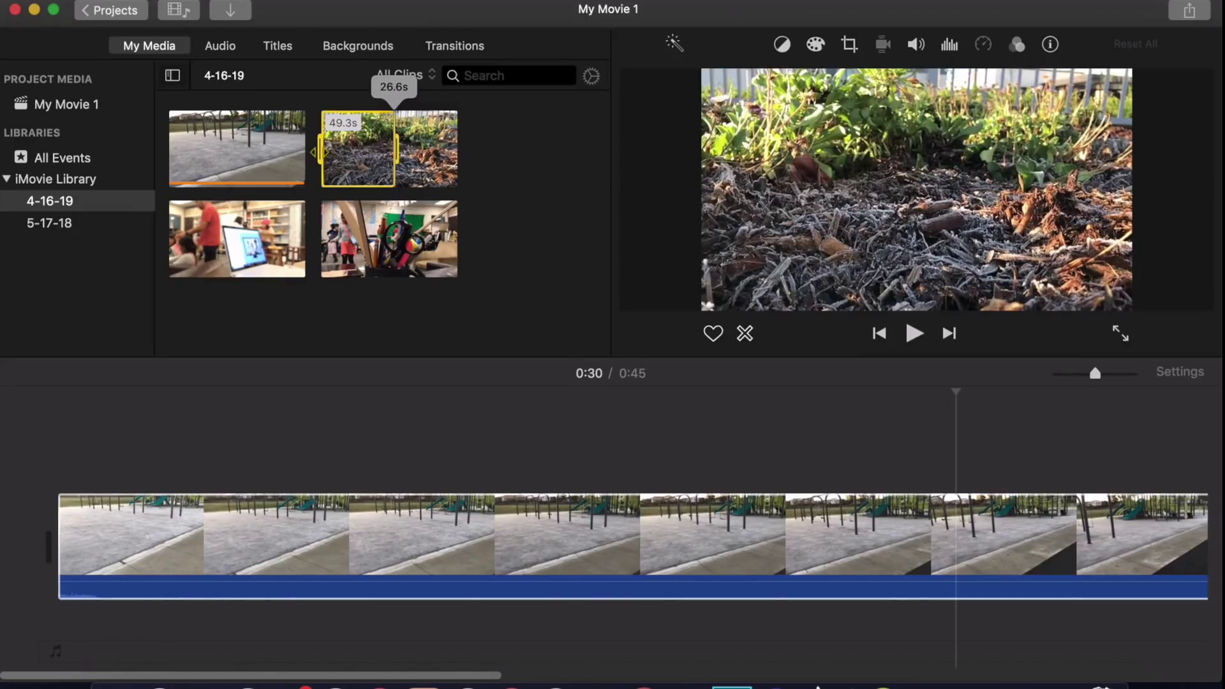
{"action": "left_click", "coordinate": [349, 155]}
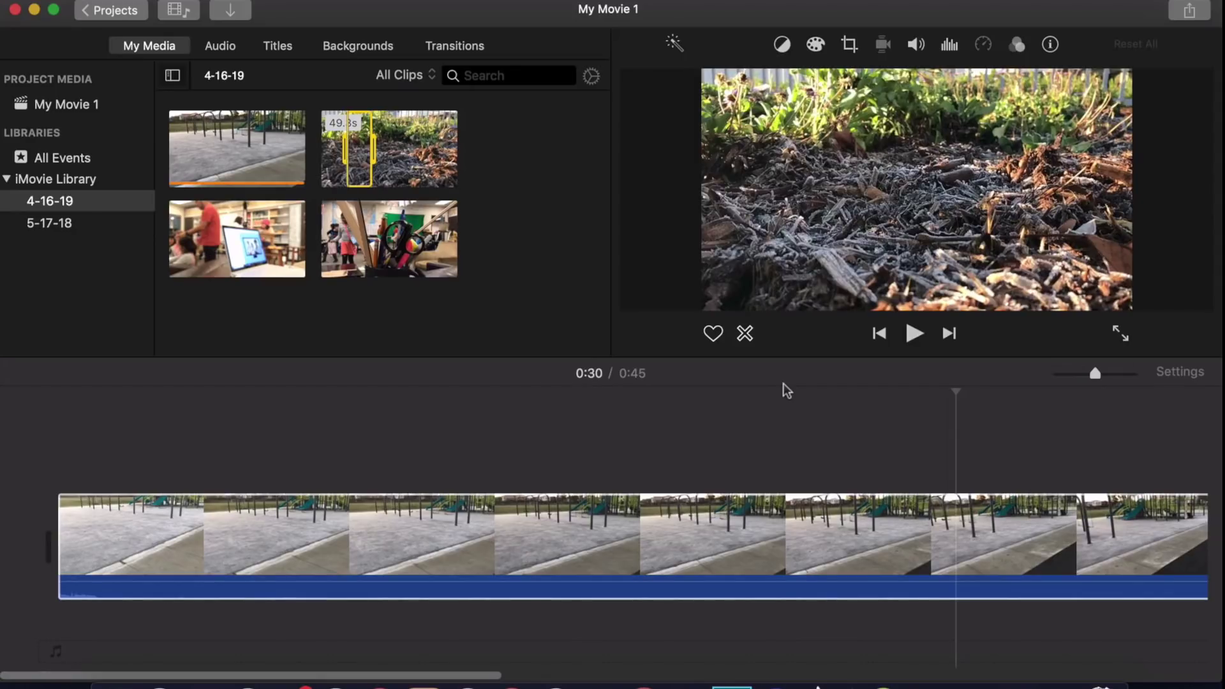
Overlay the 8.7-second ground range as a cutaway above the playground clip with Q.
{"action": "key", "text": "q"}
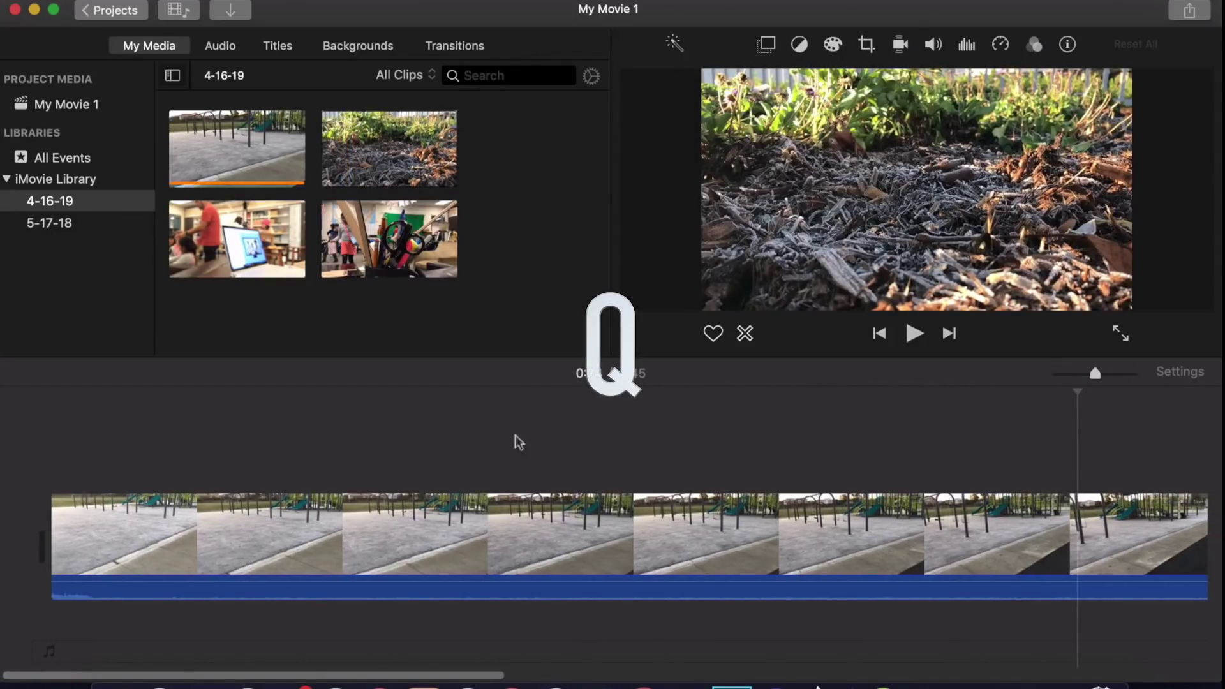
{"action": "key", "text": "q"}
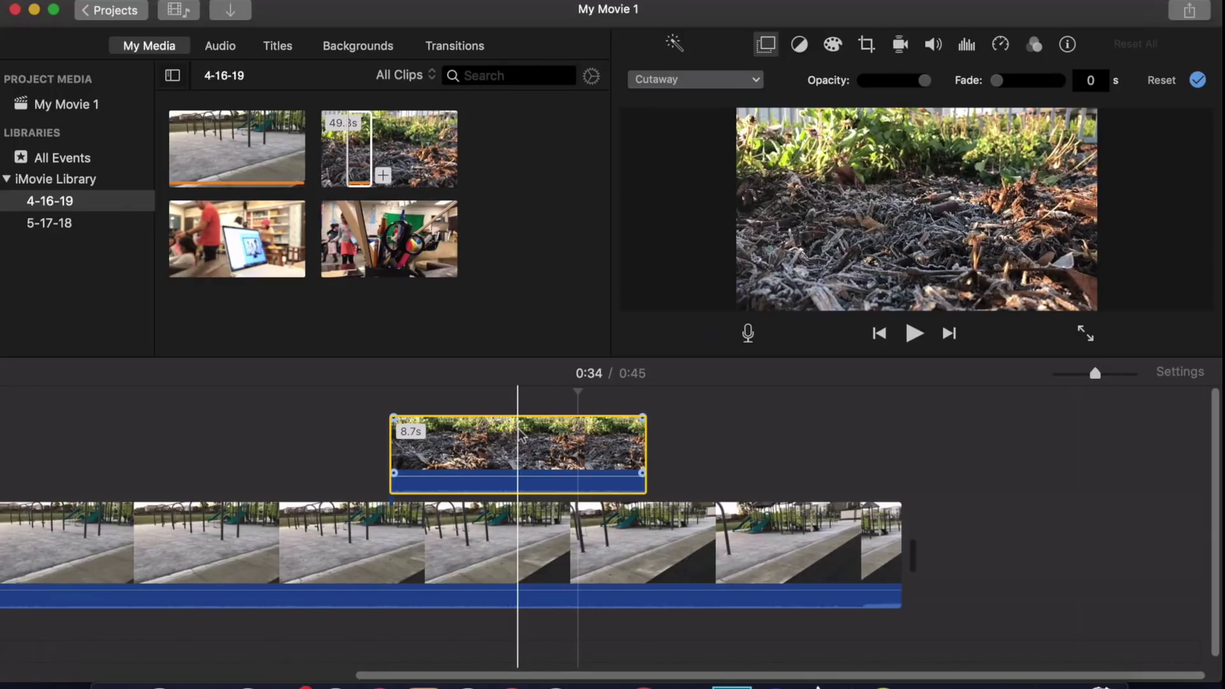
{"action": "key", "text": "super+z"}
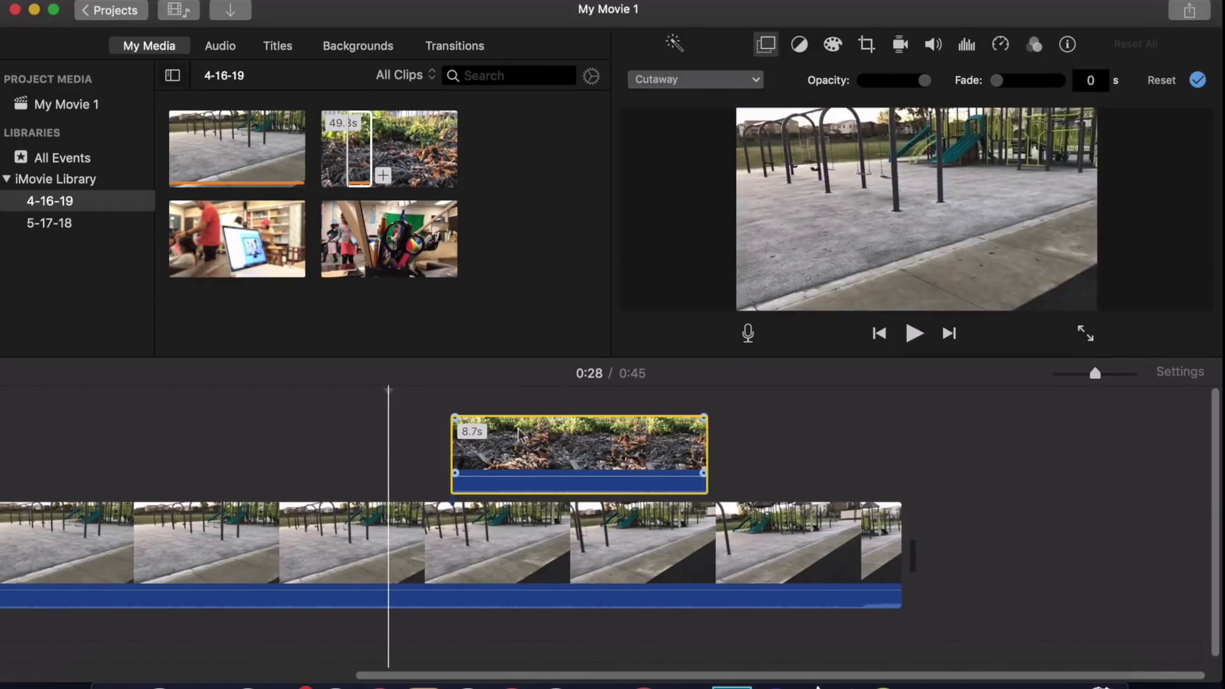
Undo the cutaway and insert the 8.7-second dirt range at the 0:20 playhead with W.
{"action": "key", "text": "super+z"}
{"action": "scroll", "coordinate": [518, 429], "scroll_direction": "left", "scroll_amount": 5}
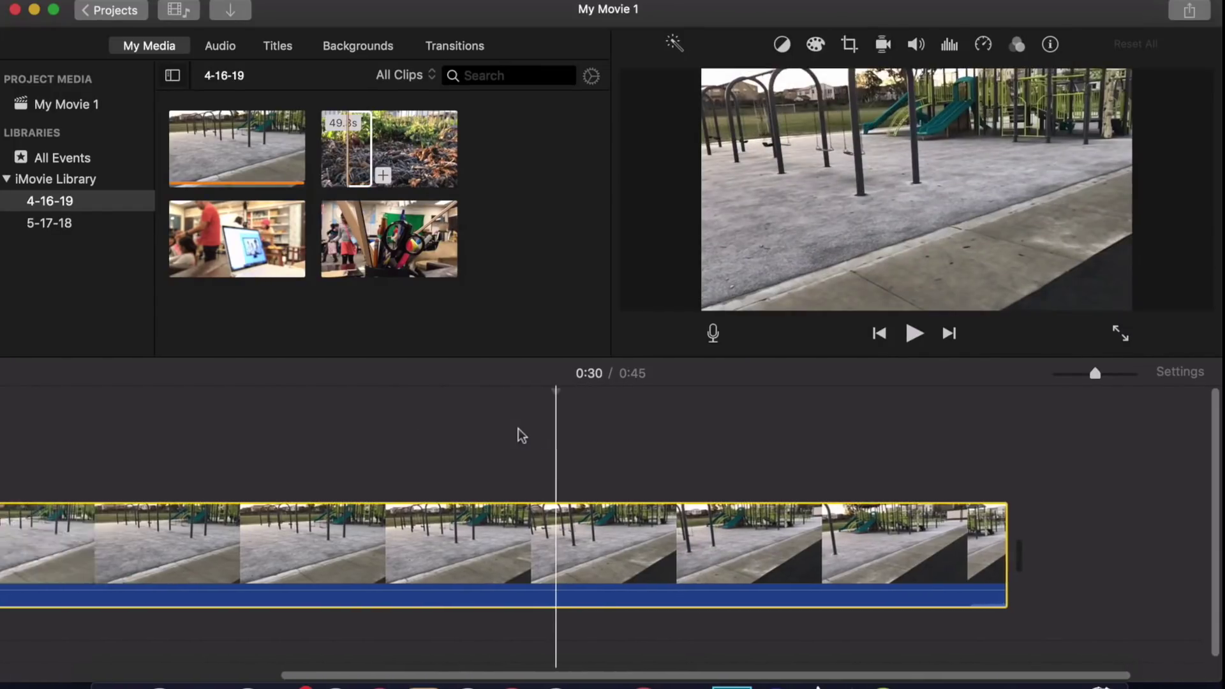
{"action": "left_click", "coordinate": [370, 396]}
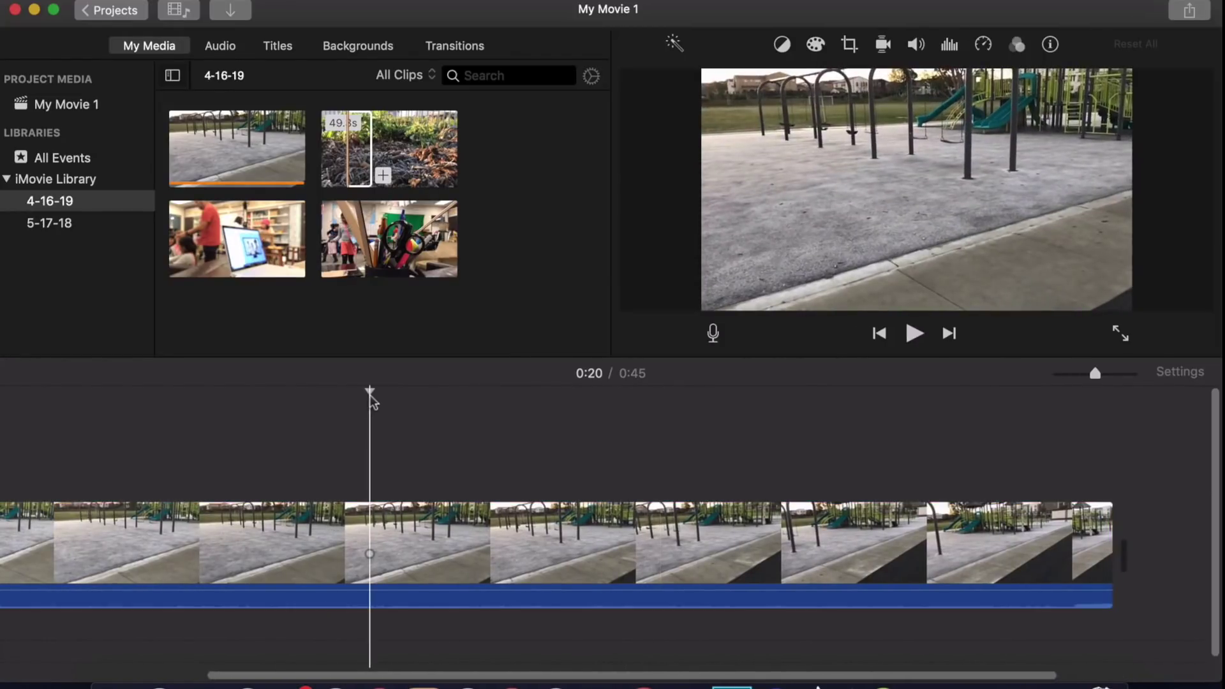
{"action": "left_click", "coordinate": [358, 152]}
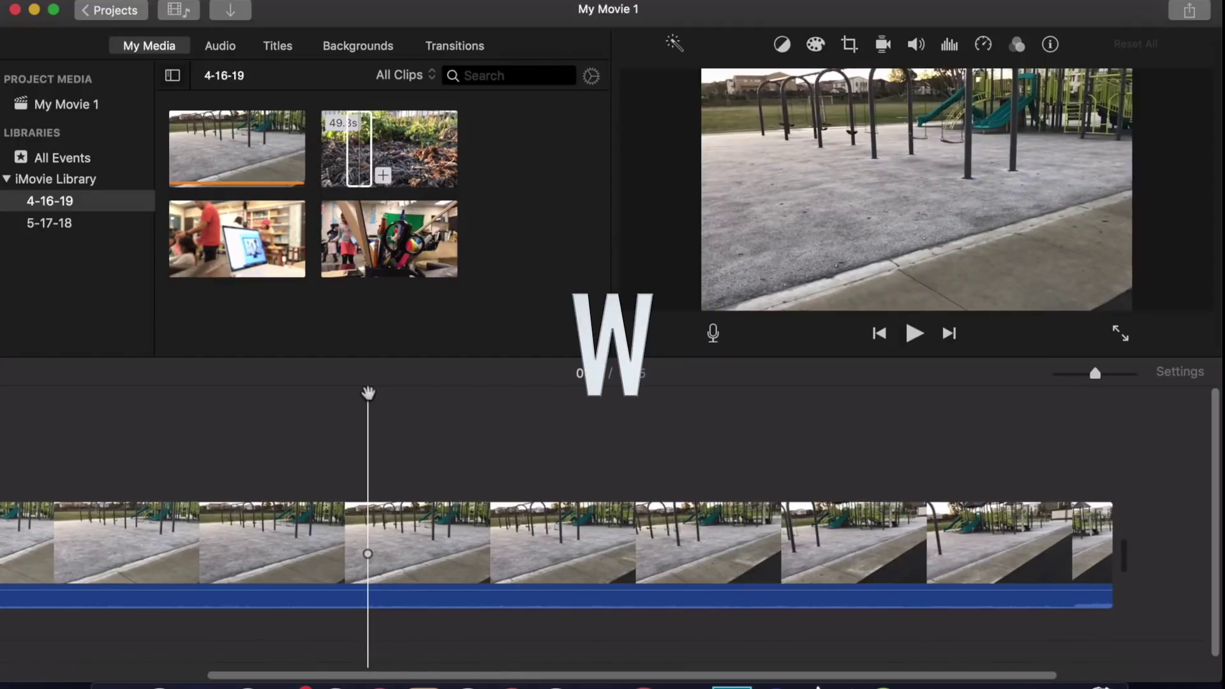
{"action": "key", "text": "w"}
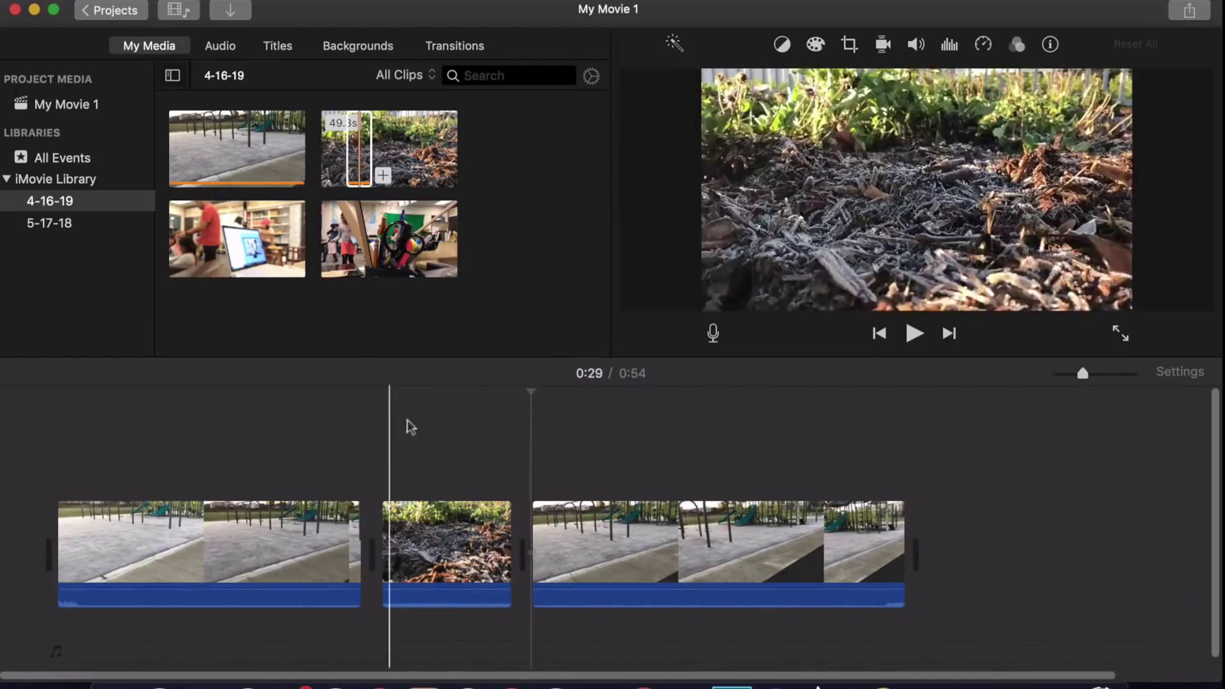
{"action": "left_click", "coordinate": [439, 542]}
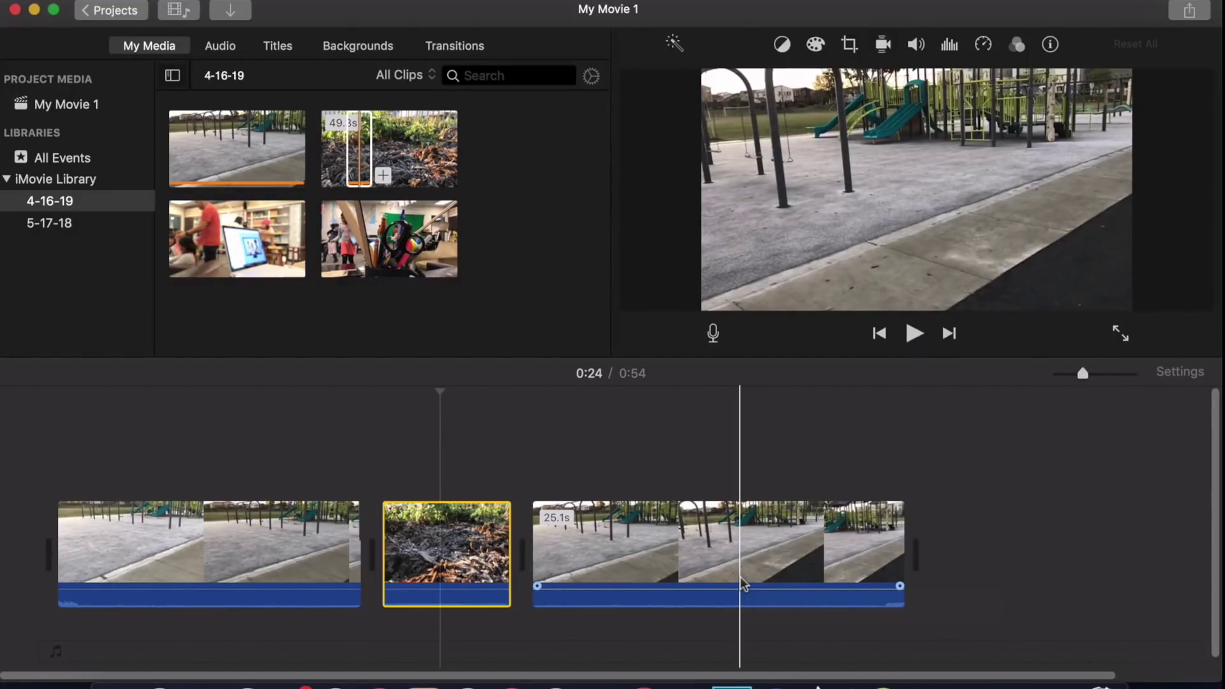
Zoom the timeline in with Command-= and scroll back to the start of the clips.
{"action": "scroll", "coordinate": [599, 592], "scroll_direction": "up", "scroll_amount": 5}
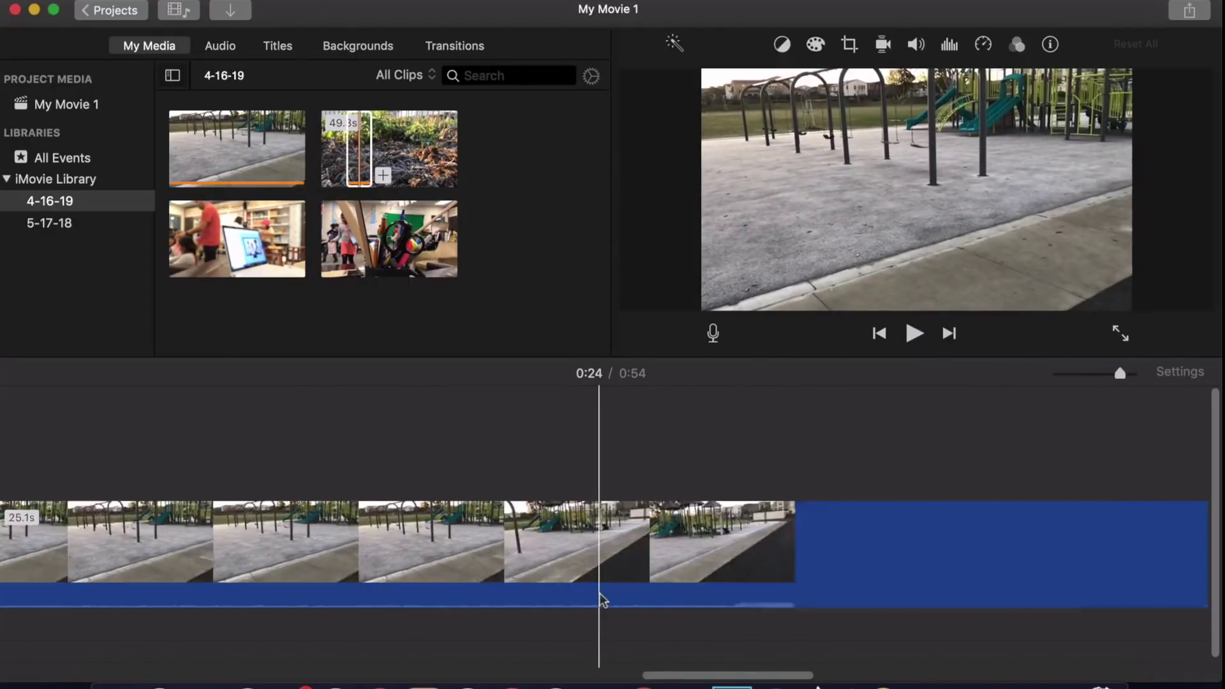
{"action": "scroll", "coordinate": [601, 599], "scroll_direction": "left", "scroll_amount": 2}
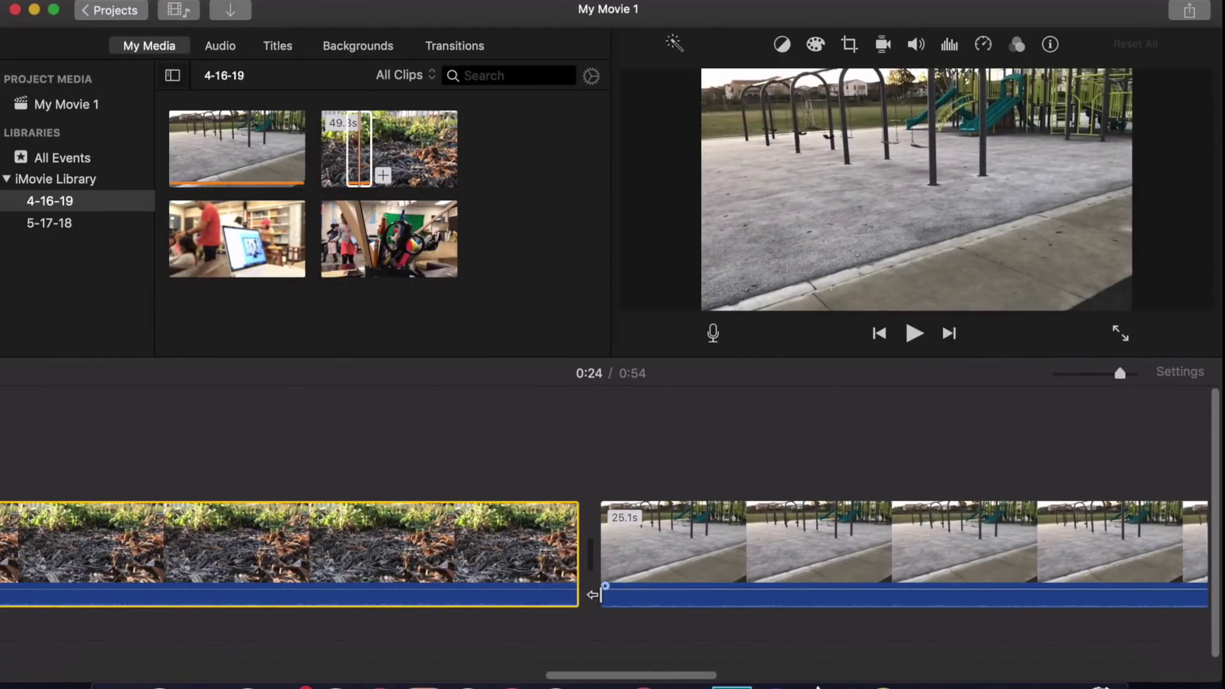
{"action": "scroll", "coordinate": [592, 595], "scroll_direction": "down", "scroll_amount": 5}
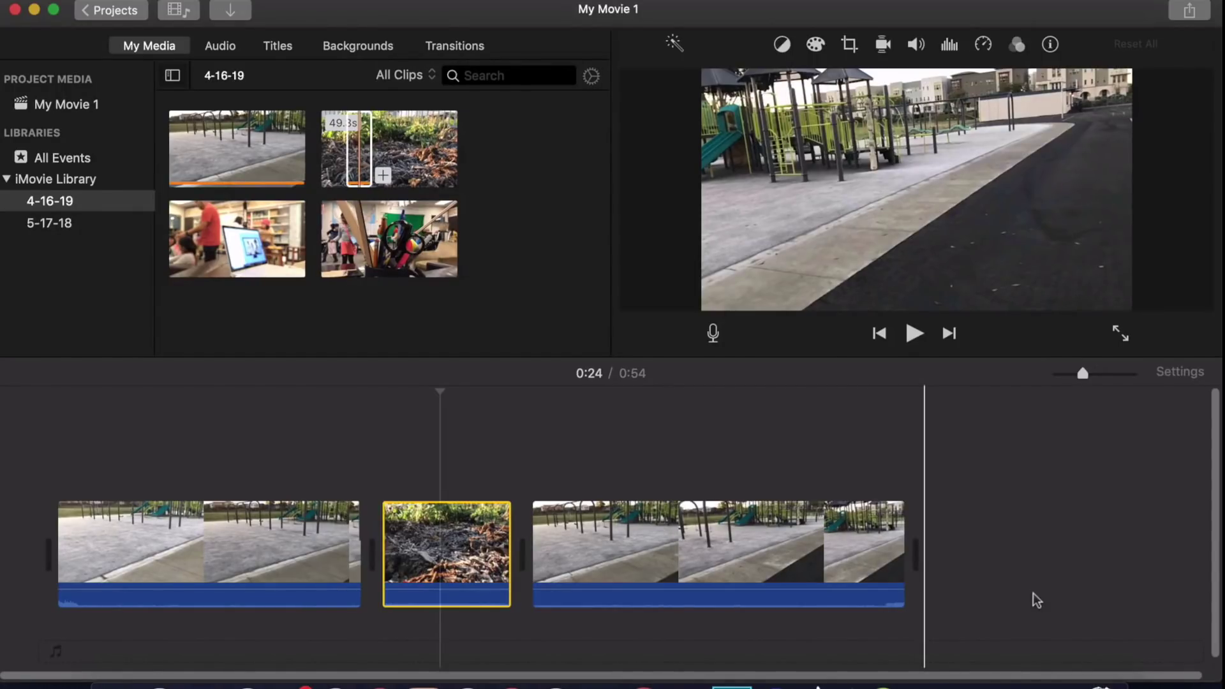
{"action": "key", "text": "super+equal"}
{"action": "key", "text": "super+equal"}
{"action": "key", "text": "super+equal"}
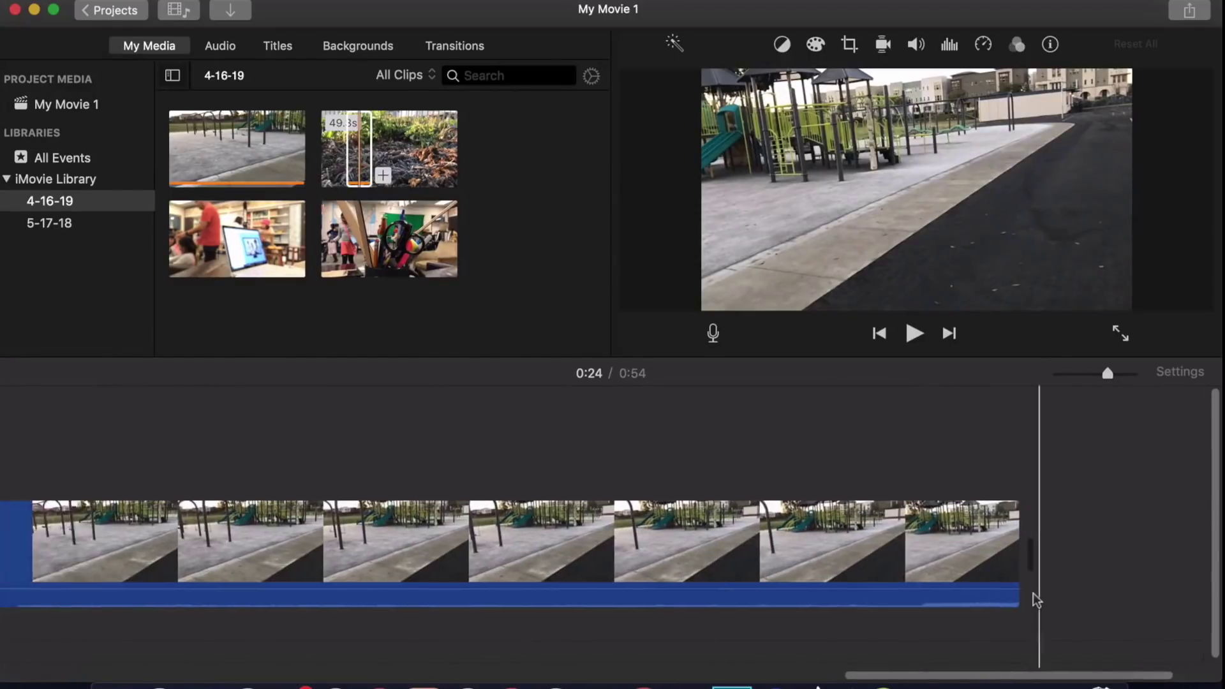
{"action": "scroll", "coordinate": [1036, 599], "scroll_direction": "left", "scroll_amount": 10}
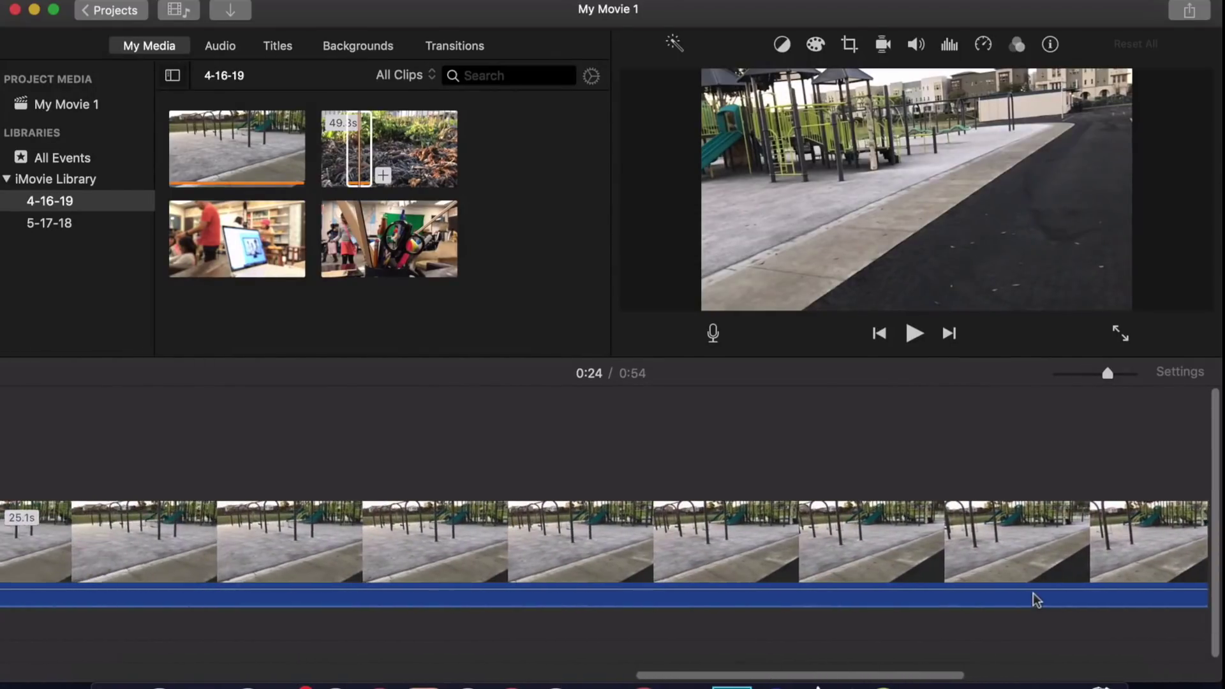
{"action": "scroll", "coordinate": [1036, 600], "scroll_direction": "left", "scroll_amount": 10}
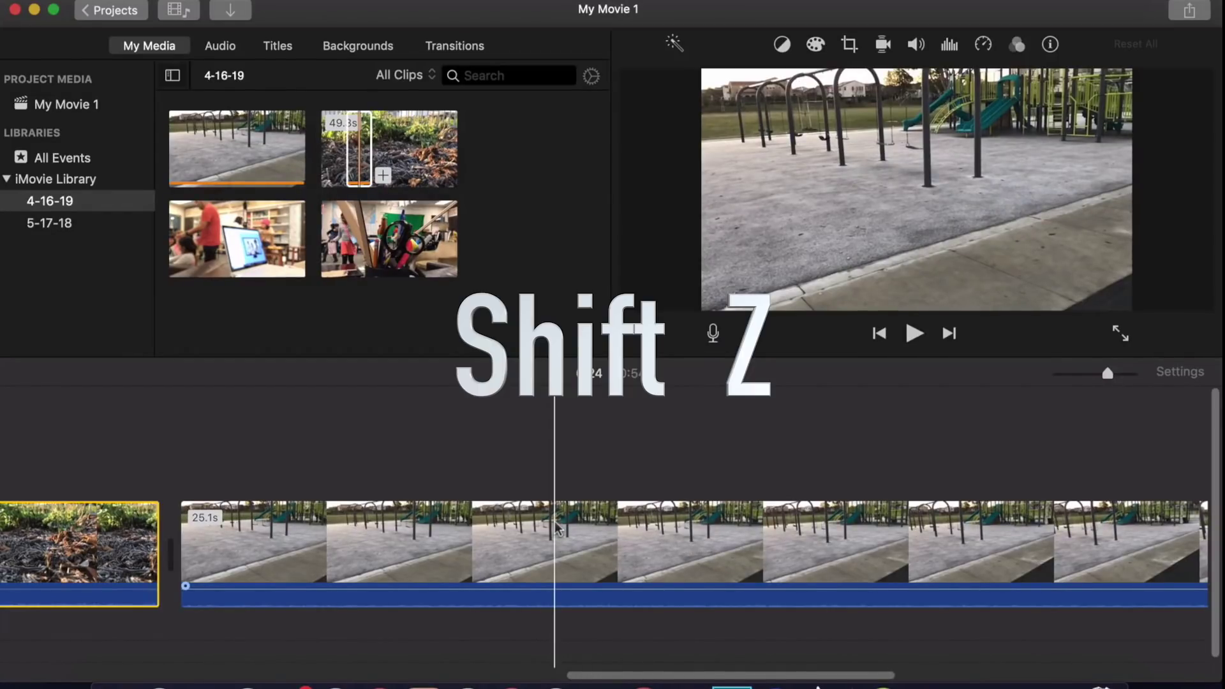
Fit the project with Shift-Z, zoom in on the 25.1s clip, then zoom back out.
{"action": "key", "text": "shift+z"}
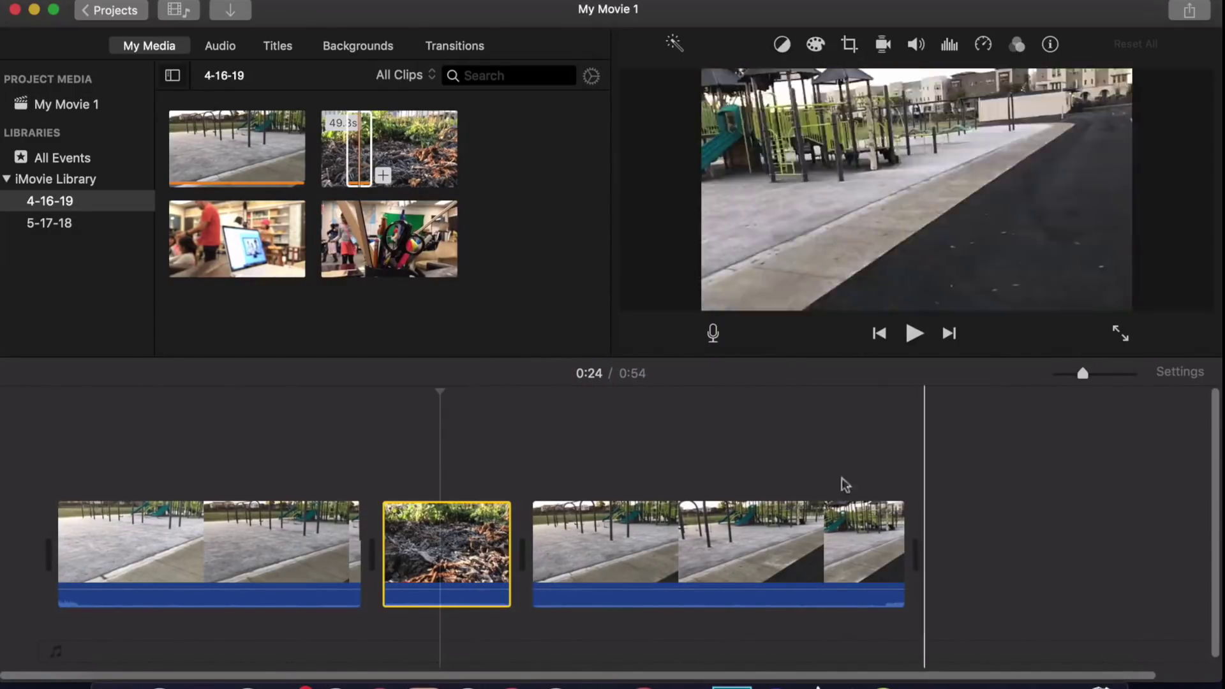
{"action": "key", "text": "super+equal"}
{"action": "key", "text": "super+equal"}
{"action": "key", "text": "super+equal"}
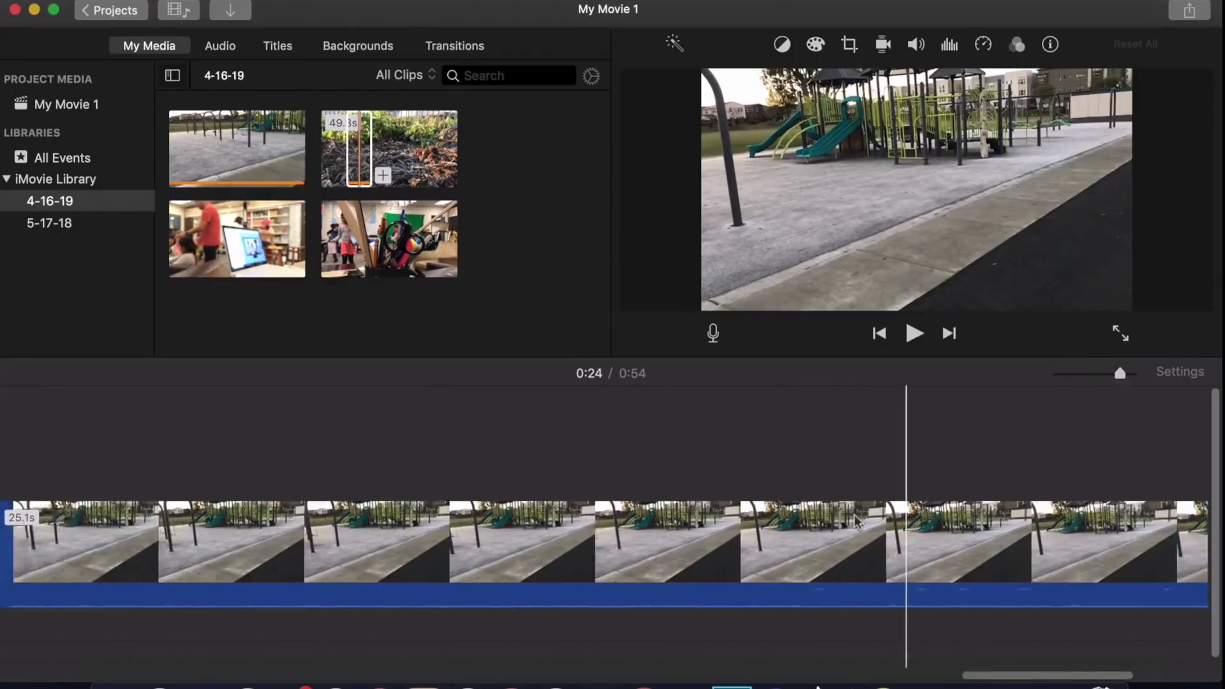
{"action": "key", "text": "super+minus"}
{"action": "key", "text": "super+minus"}
{"action": "key", "text": "super+minus"}
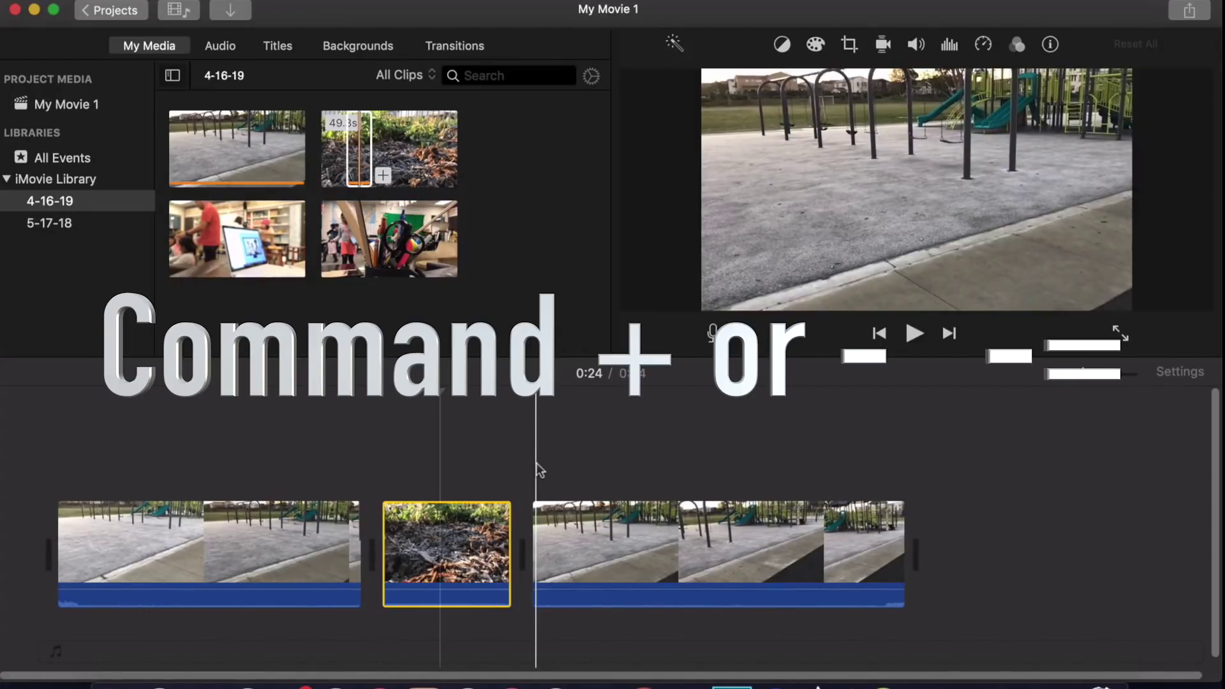
{"action": "key", "text": "super+equal"}
{"action": "key", "text": "super+equal"}
{"action": "key", "text": "super+equal"}
{"action": "key", "text": "super+equal"}
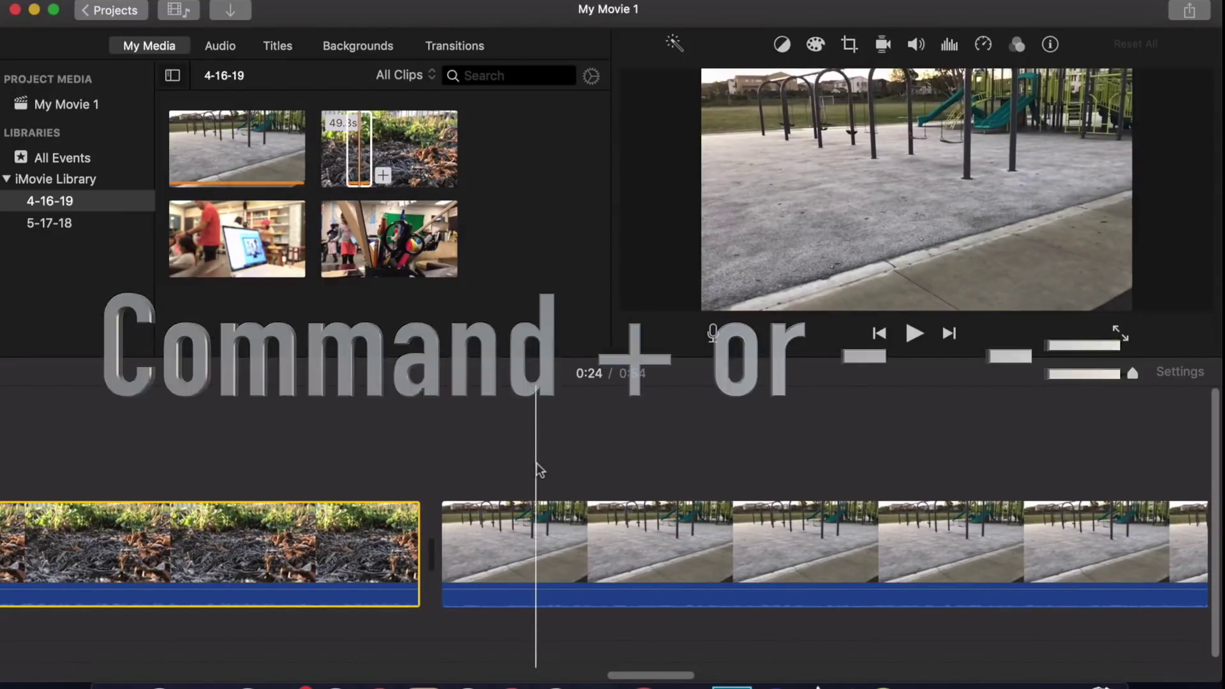
{"action": "key", "text": "super+minus"}
{"action": "key", "text": "super+minus"}
{"action": "key", "text": "super+minus"}
{"action": "key", "text": "super+minus"}
{"action": "key", "text": "super+minus"}
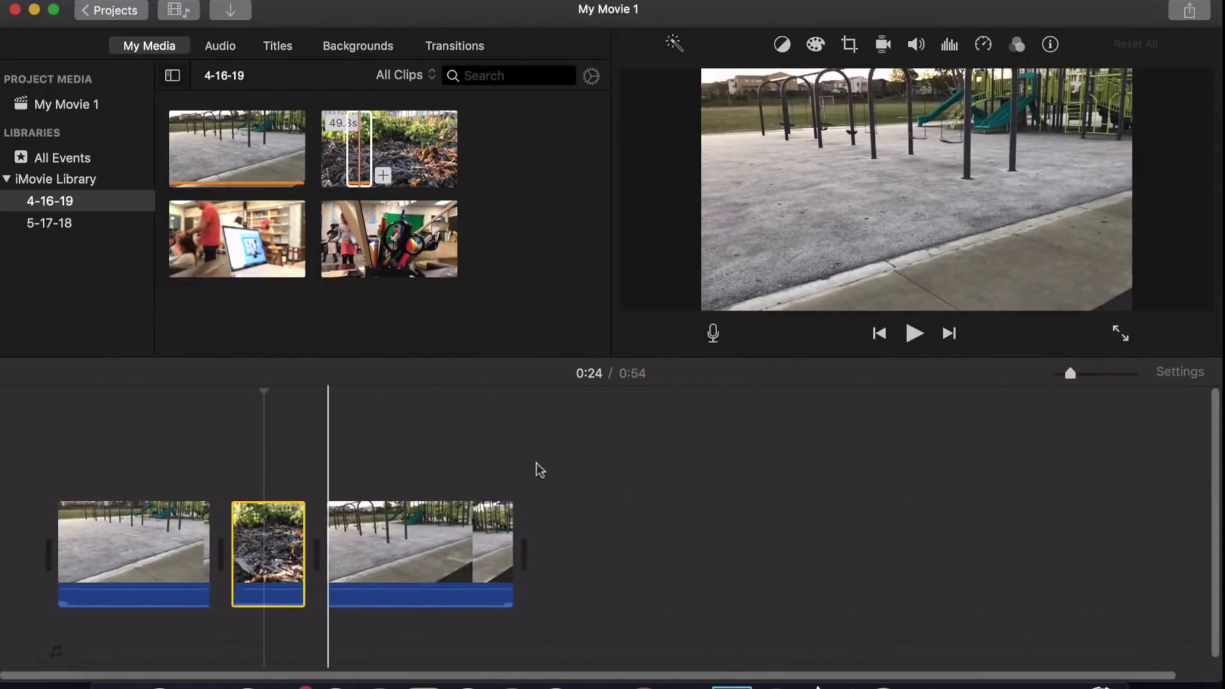
{"action": "key", "text": "super+equal"}
{"action": "key", "text": "super+equal"}
{"action": "key", "text": "super+equal"}
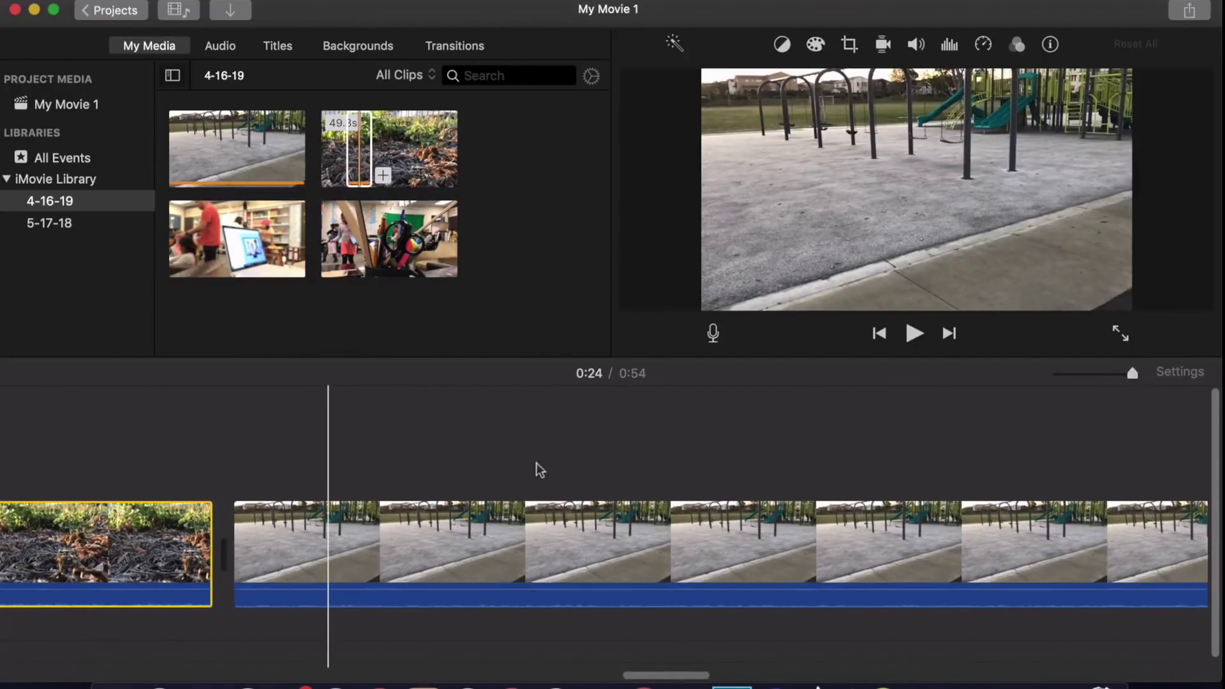
{"action": "key", "text": "super+minus"}
{"action": "key", "text": "super+minus"}
{"action": "key", "text": "super+minus"}
{"action": "key", "text": "super+minus"}
{"action": "key", "text": "super+minus"}
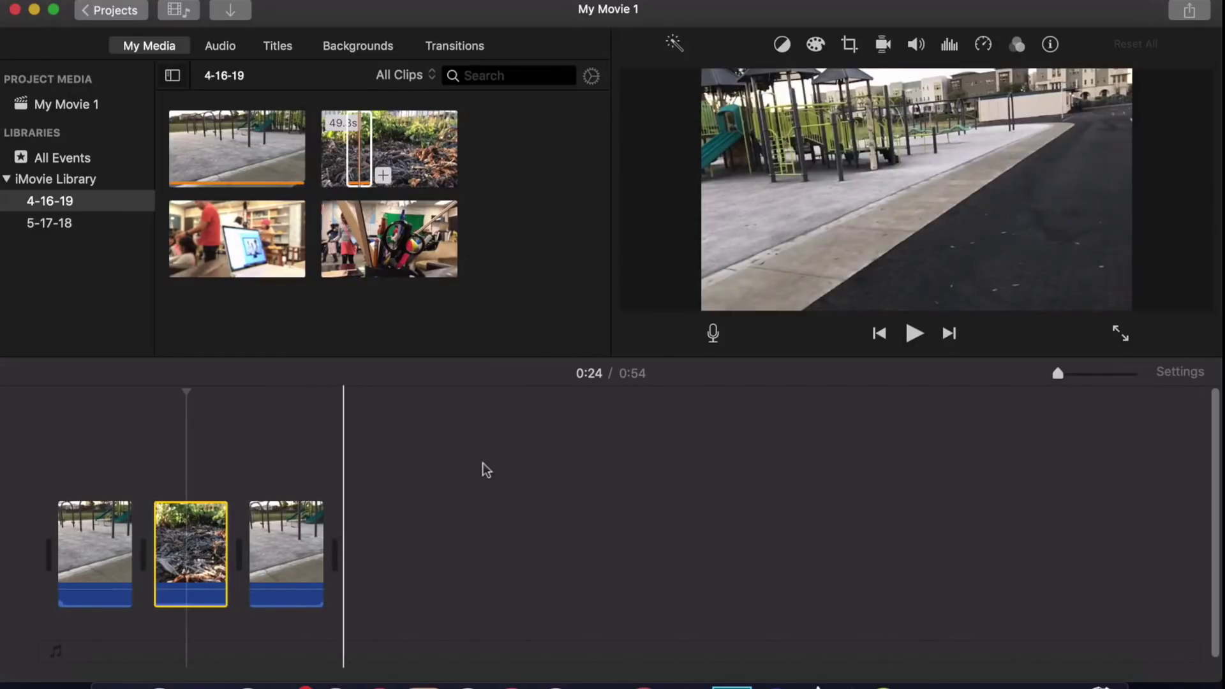
{"action": "key", "text": "super+equal"}
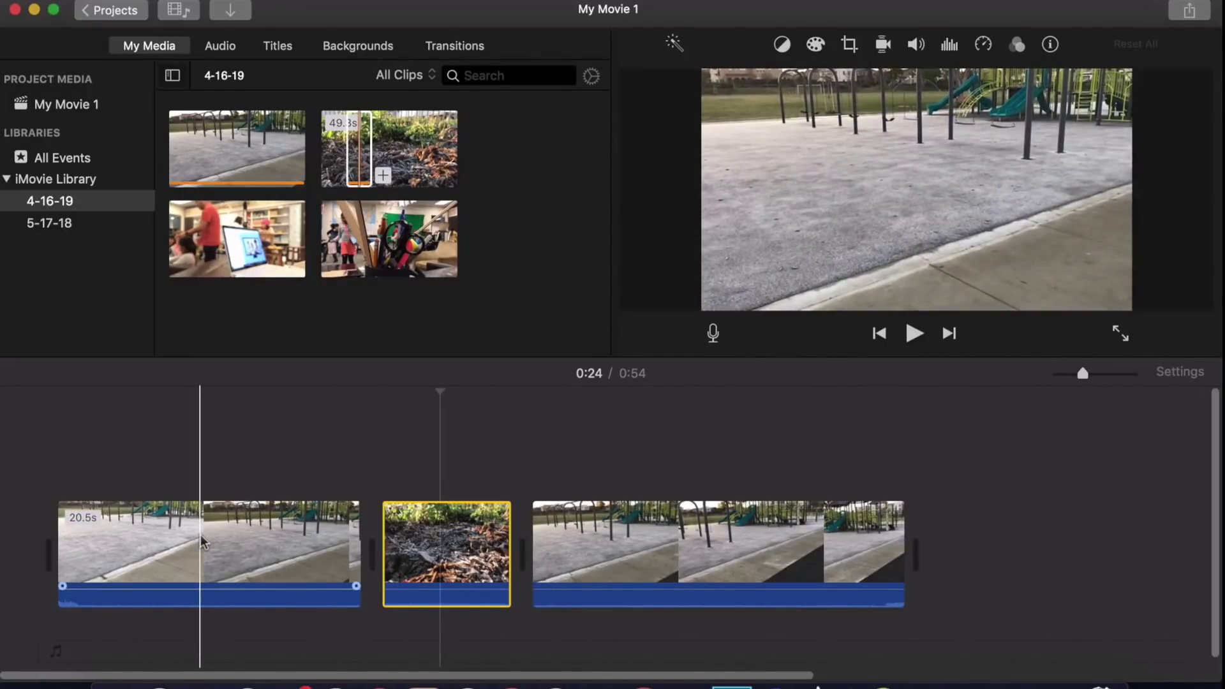
Split the opening playground clip at several playhead positions with Command-B.
{"action": "left_click", "coordinate": [200, 535]}
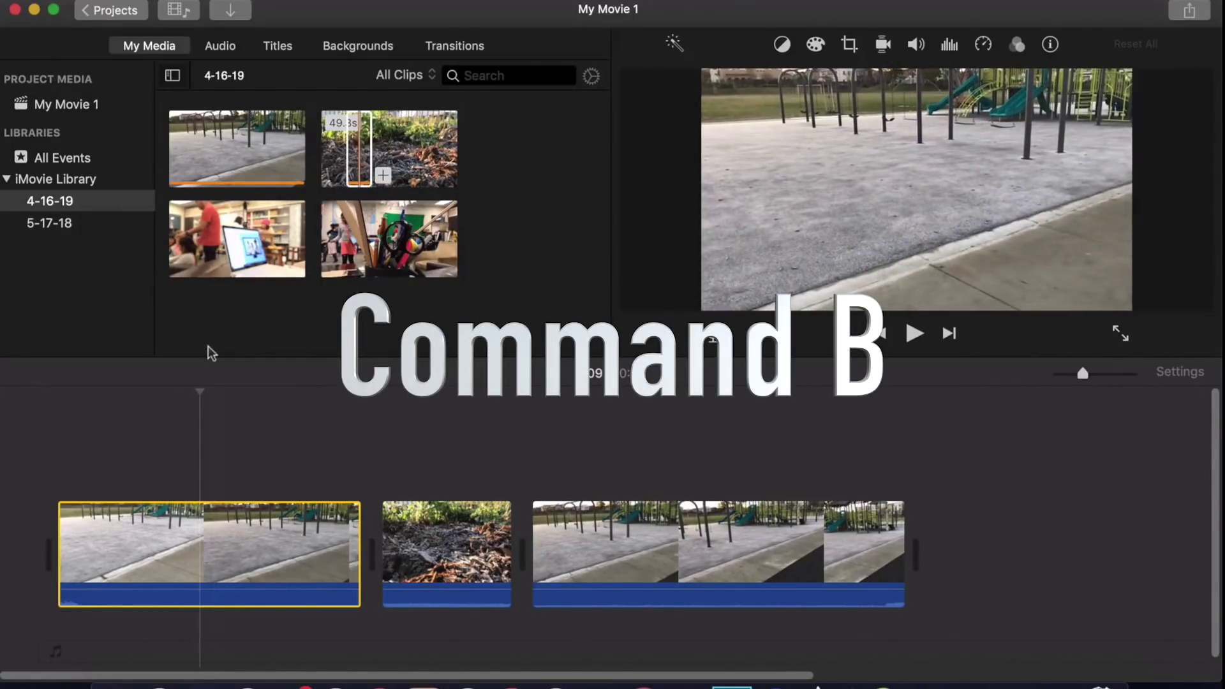
{"action": "key", "text": "super+b"}
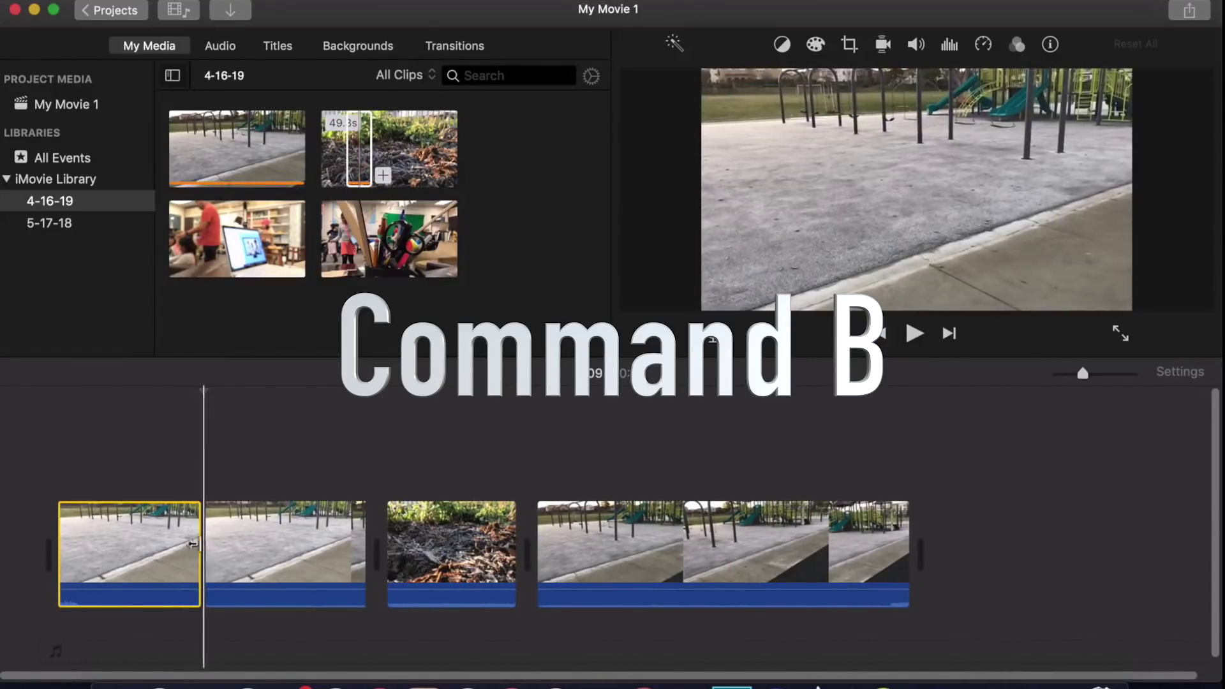
{"action": "left_click", "coordinate": [288, 499]}
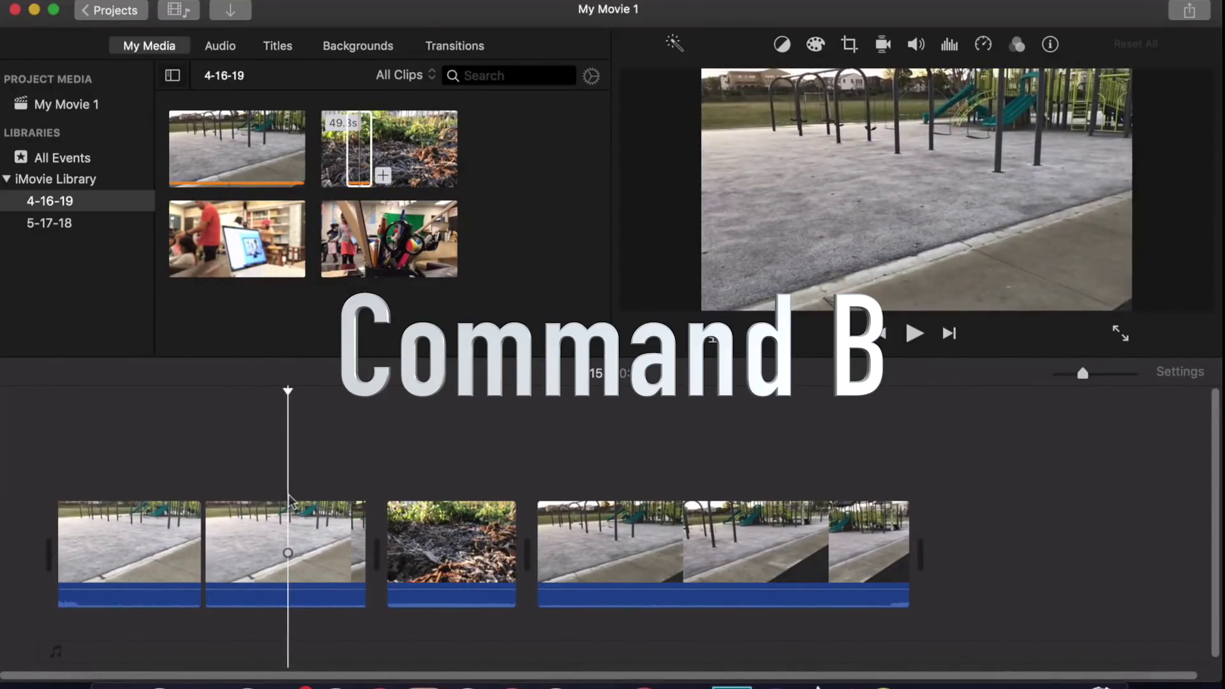
{"action": "key", "text": "super+b"}
{"action": "left_click", "coordinate": [138, 490]}
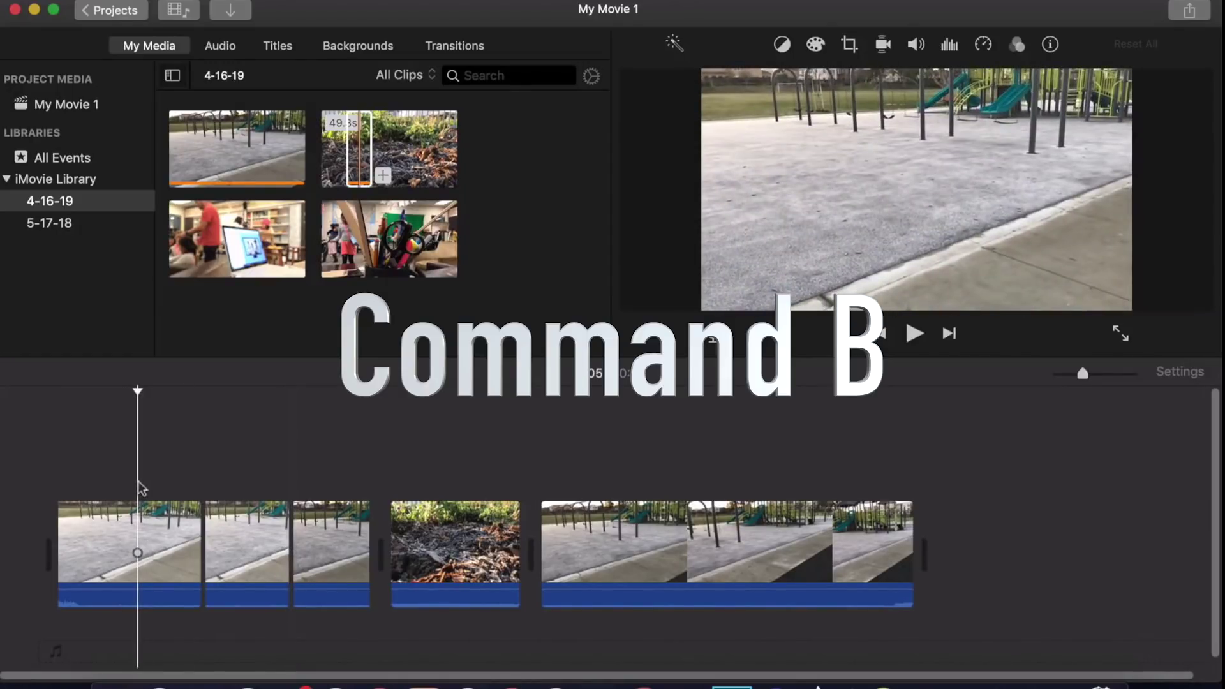
{"action": "left_click", "coordinate": [75, 421]}
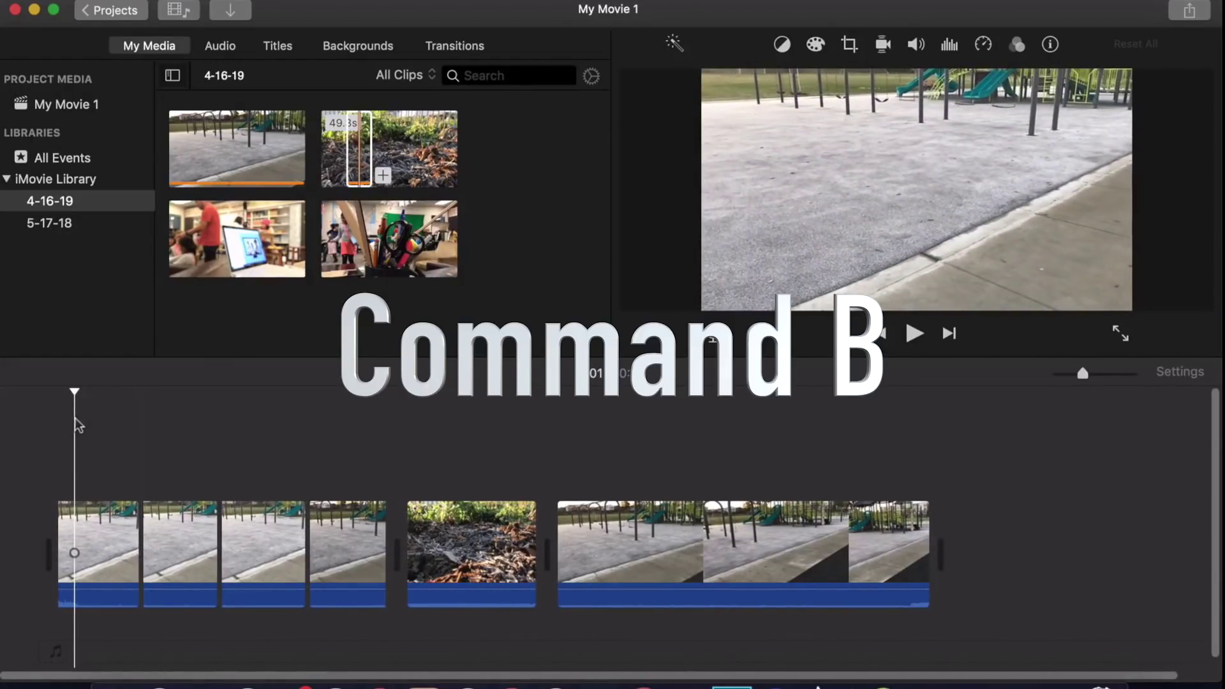
{"action": "key", "text": "super+b"}
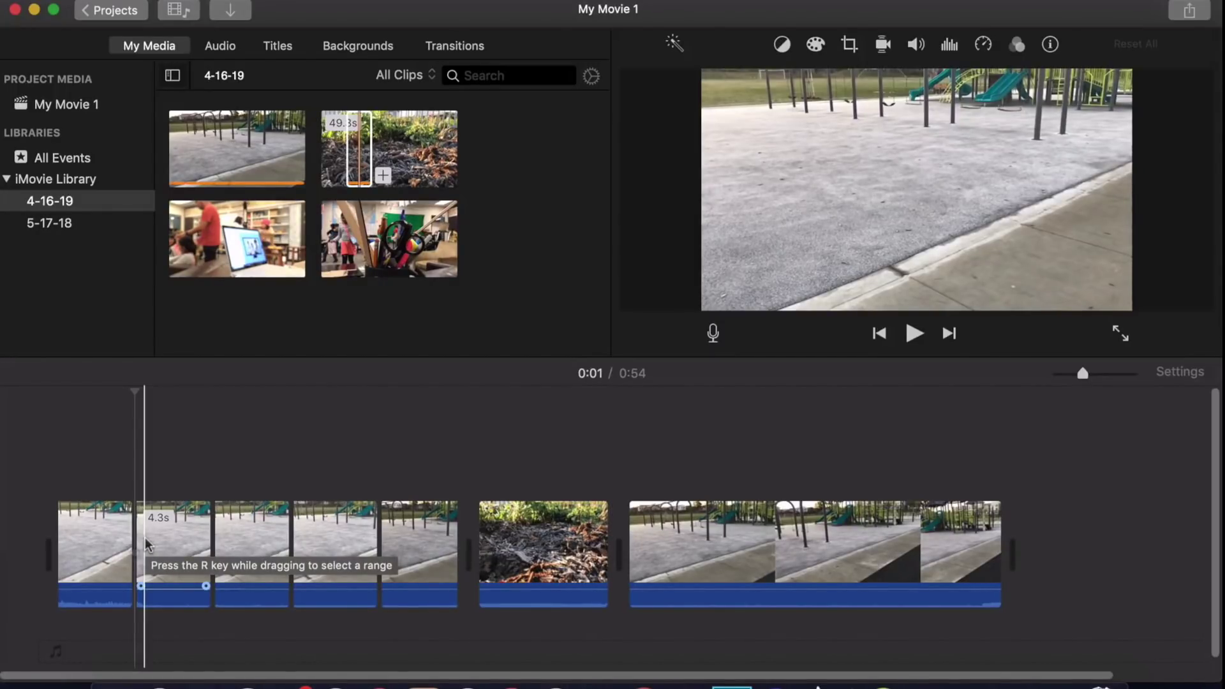
Trim the first playground piece to 0.7s, duplicate the second piece, and delete the 0.1s sliver.
{"action": "left_click", "coordinate": [99, 519]}
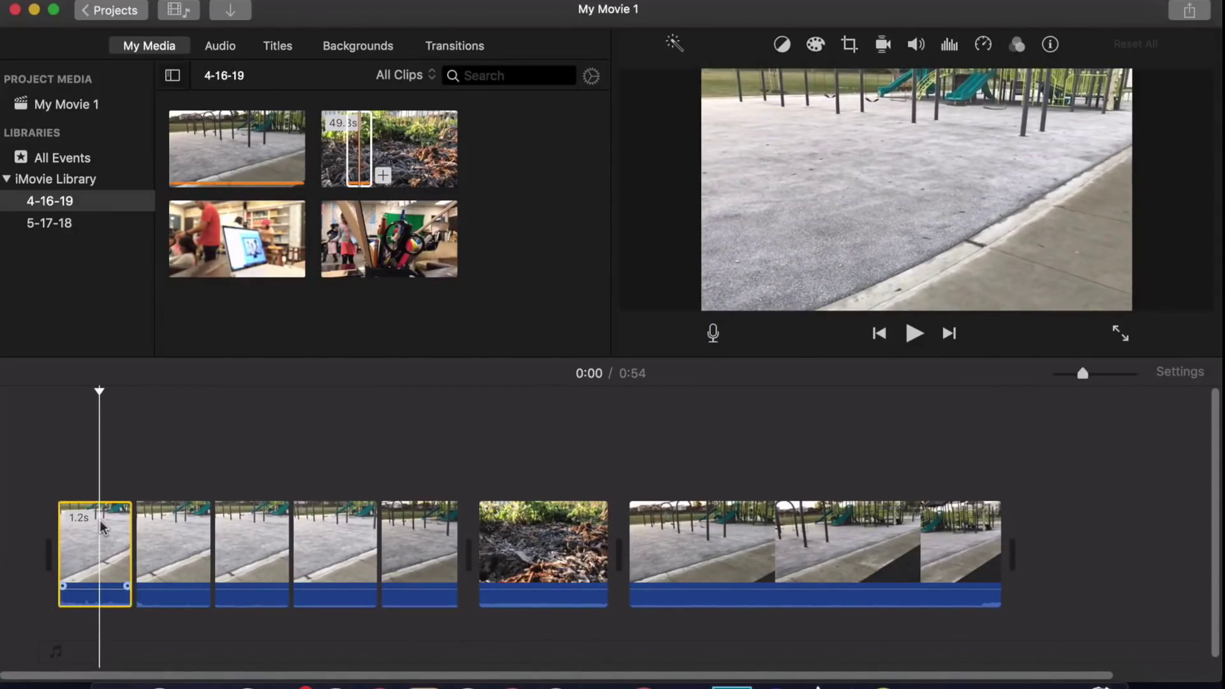
{"action": "left_click_drag", "start_coordinate": [131, 530], "coordinate": [121, 531]}
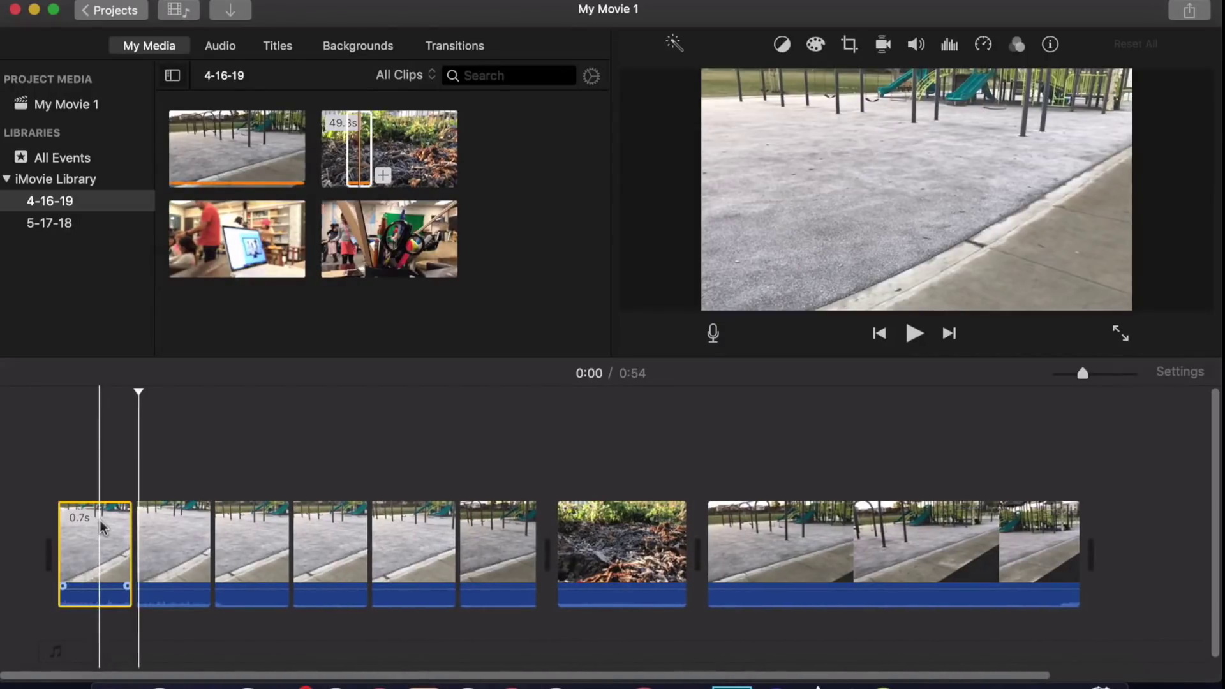
{"action": "left_click", "coordinate": [151, 507]}
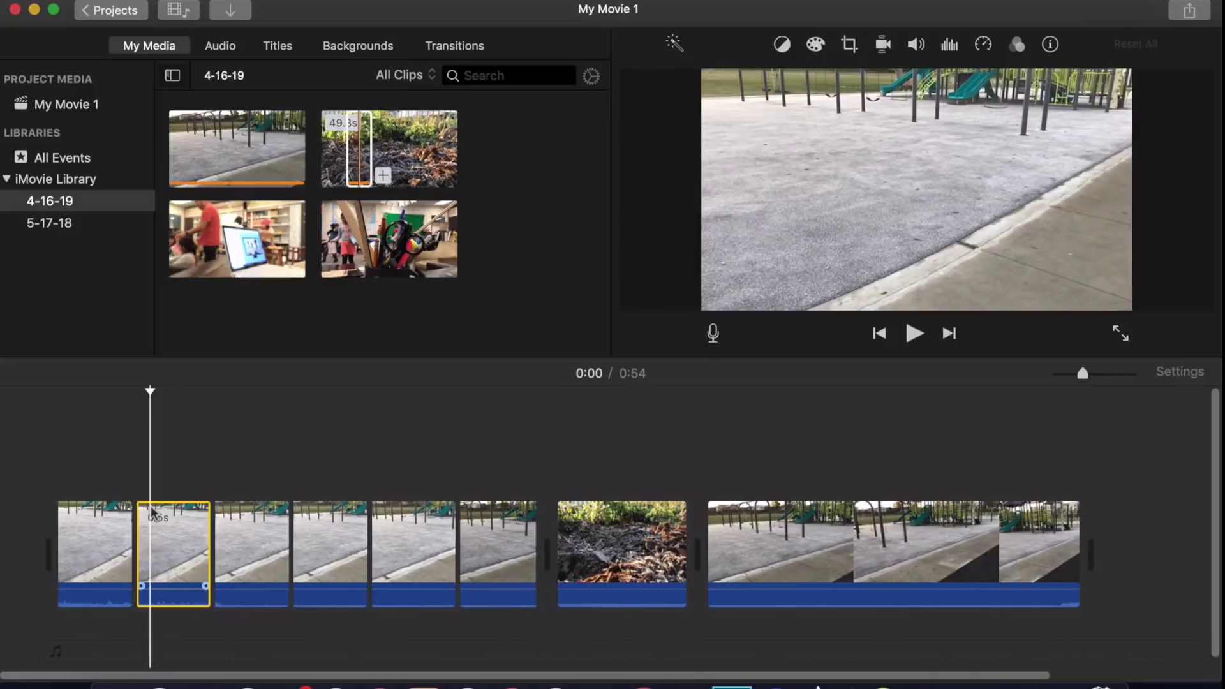
{"action": "key", "text": "super+v"}
{"action": "left_click", "coordinate": [161, 530]}
{"action": "key", "text": "Delete"}
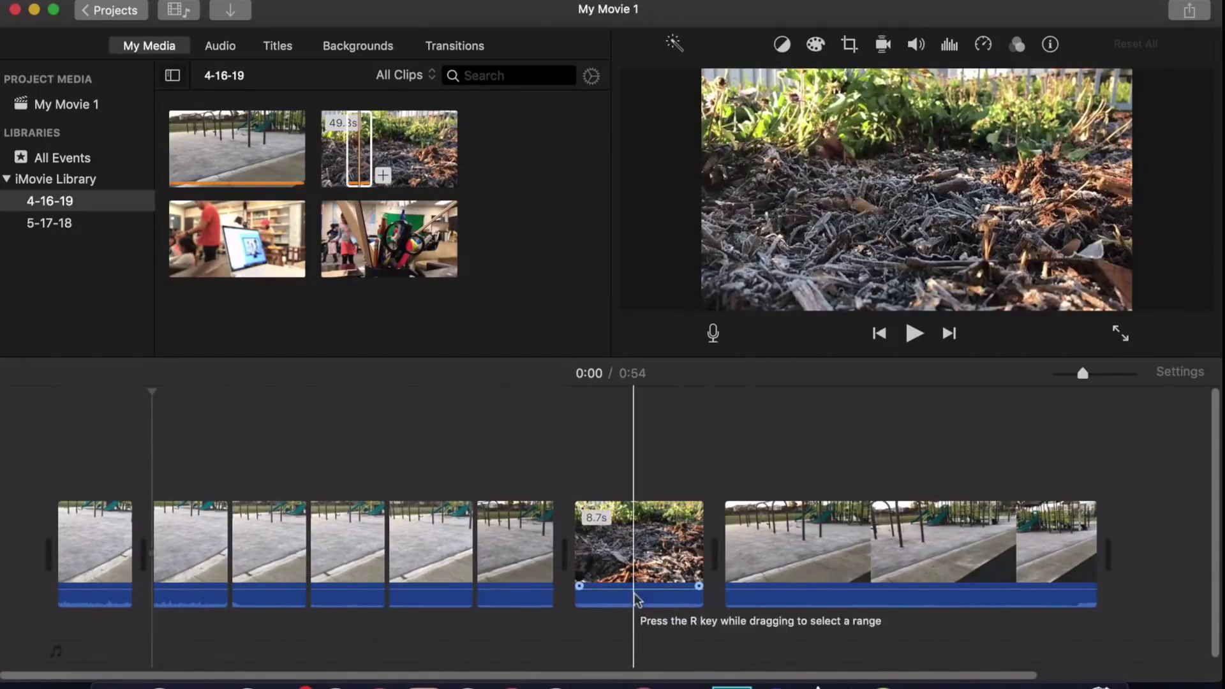
Select the 0.7s first playground clip and place the playhead partway into it.
{"action": "left_click", "coordinate": [70, 588]}
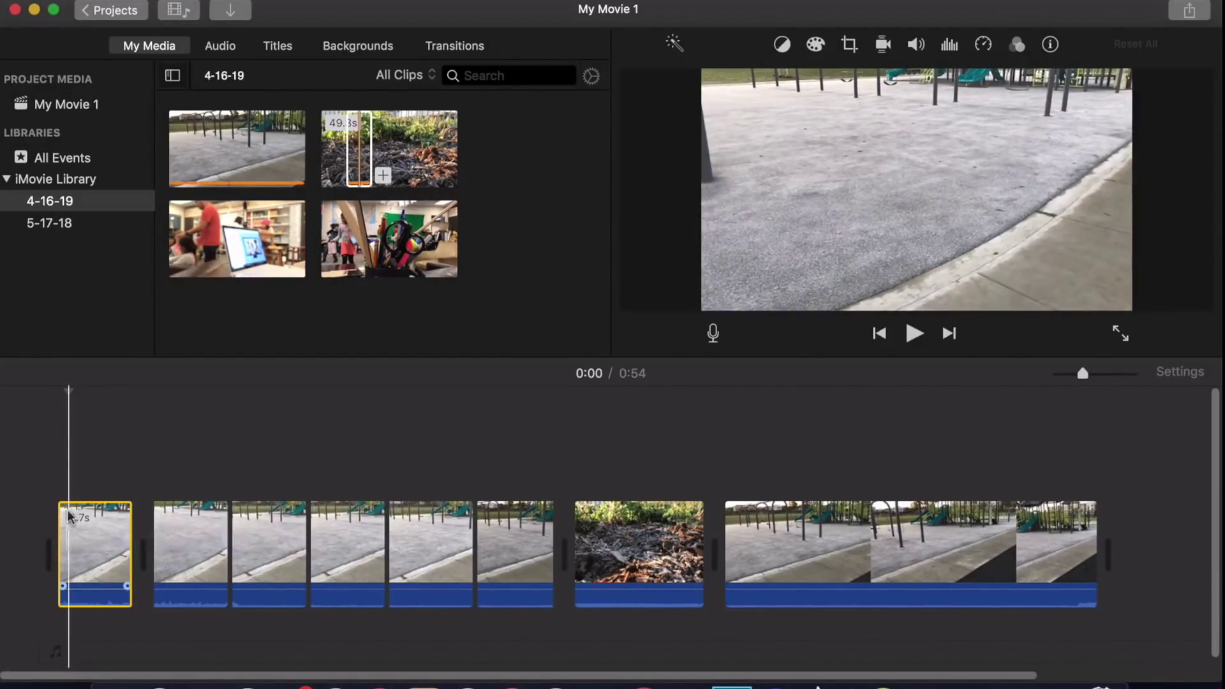
{"action": "left_click", "coordinate": [123, 535]}
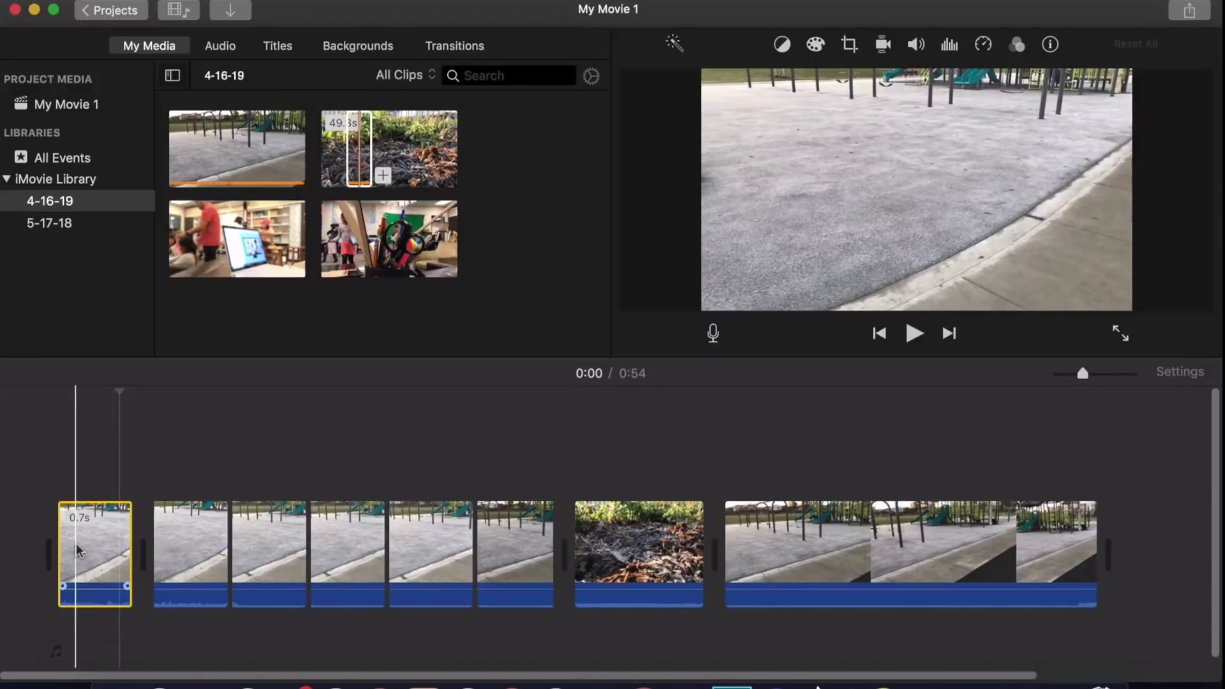
Zoom in and trim the first clip's start back repeatedly until it is 0.4s long.
{"action": "key", "text": "super+equal"}
{"action": "key", "text": "super+equal"}
{"action": "key", "text": "super+equal"}
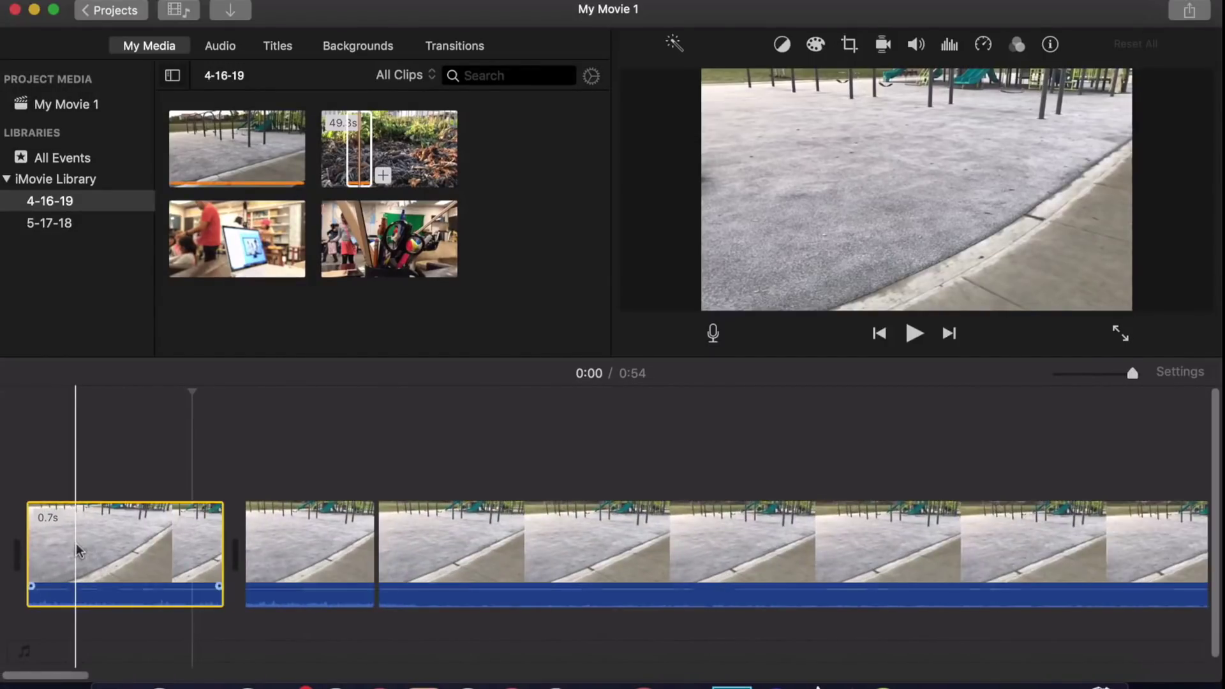
{"action": "scroll", "coordinate": [75, 542], "scroll_direction": "left", "scroll_amount": 5}
{"action": "key", "text": "alt+slash"}
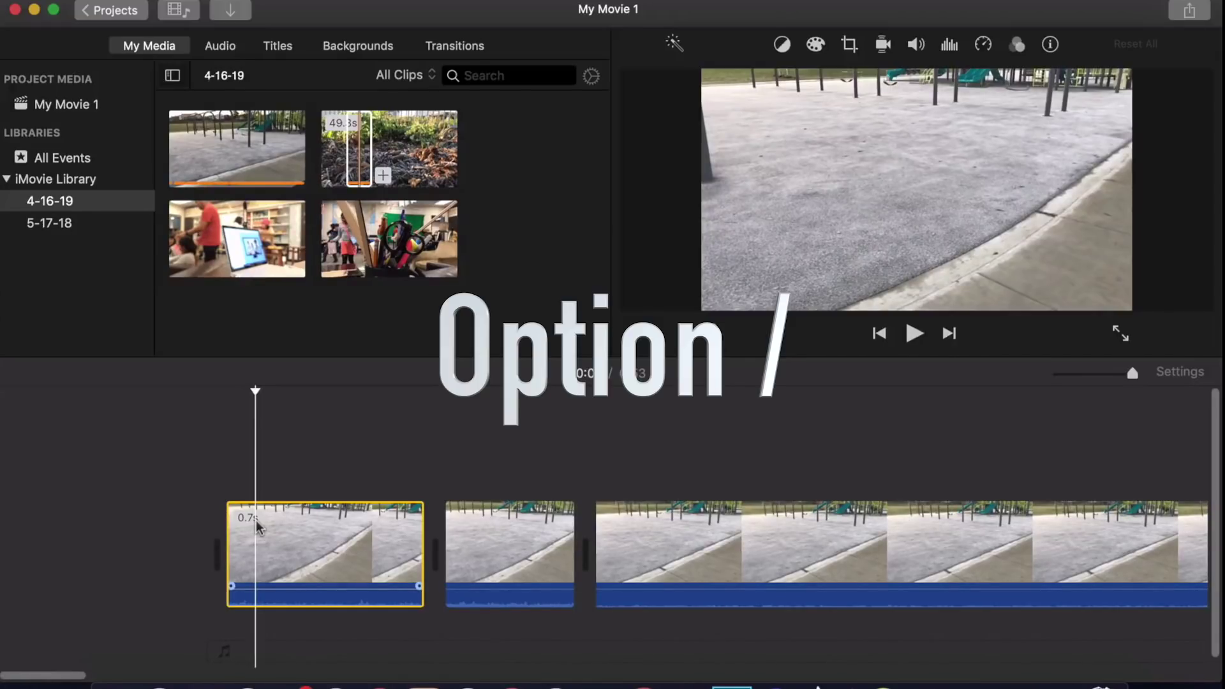
{"action": "key", "text": "alt+slash"}
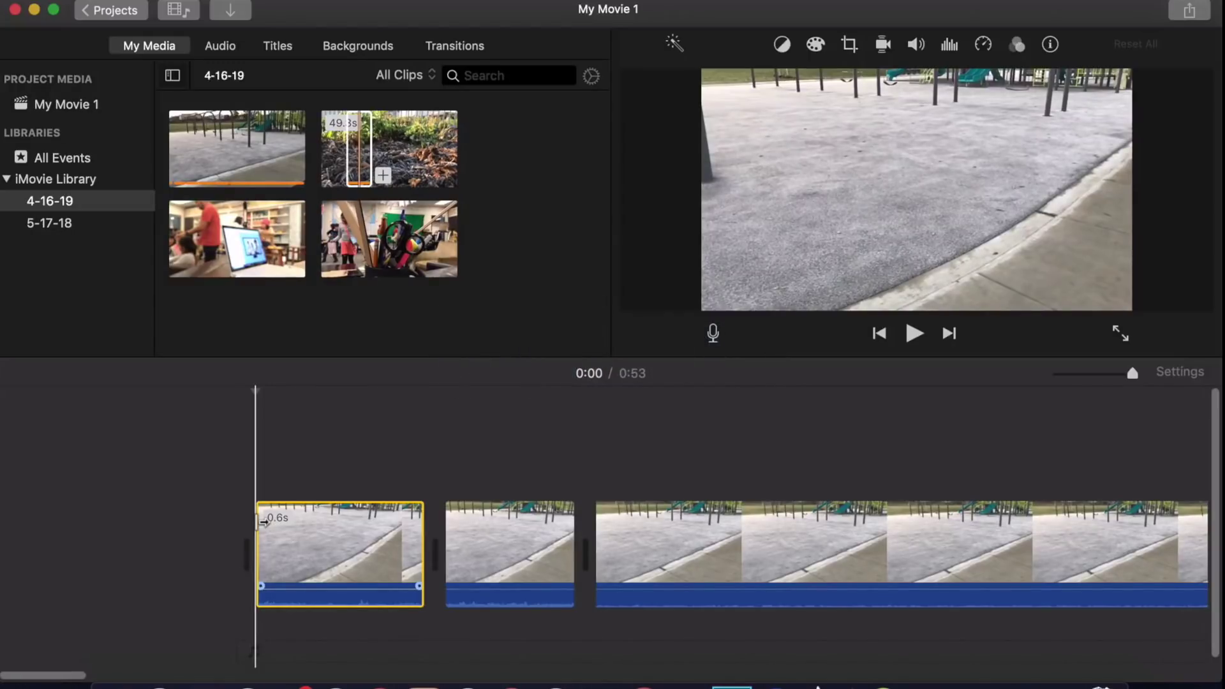
{"action": "key", "text": "space"}
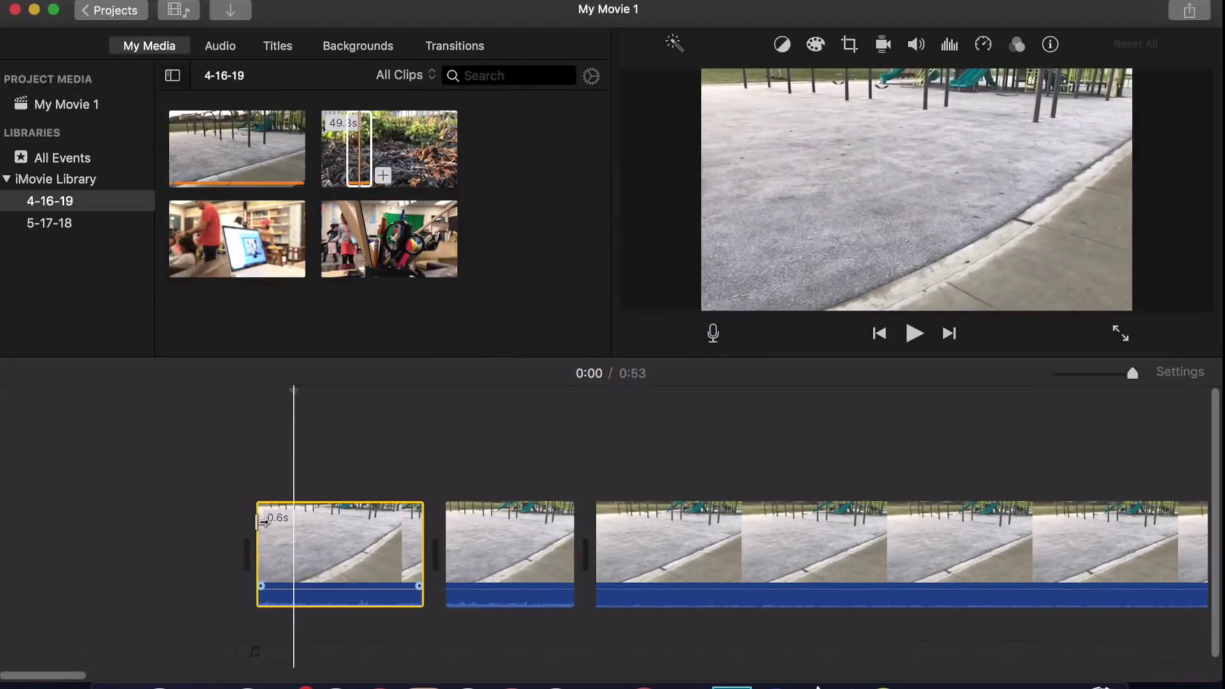
{"action": "left_click_drag", "start_coordinate": [263, 522], "coordinate": [255, 520]}
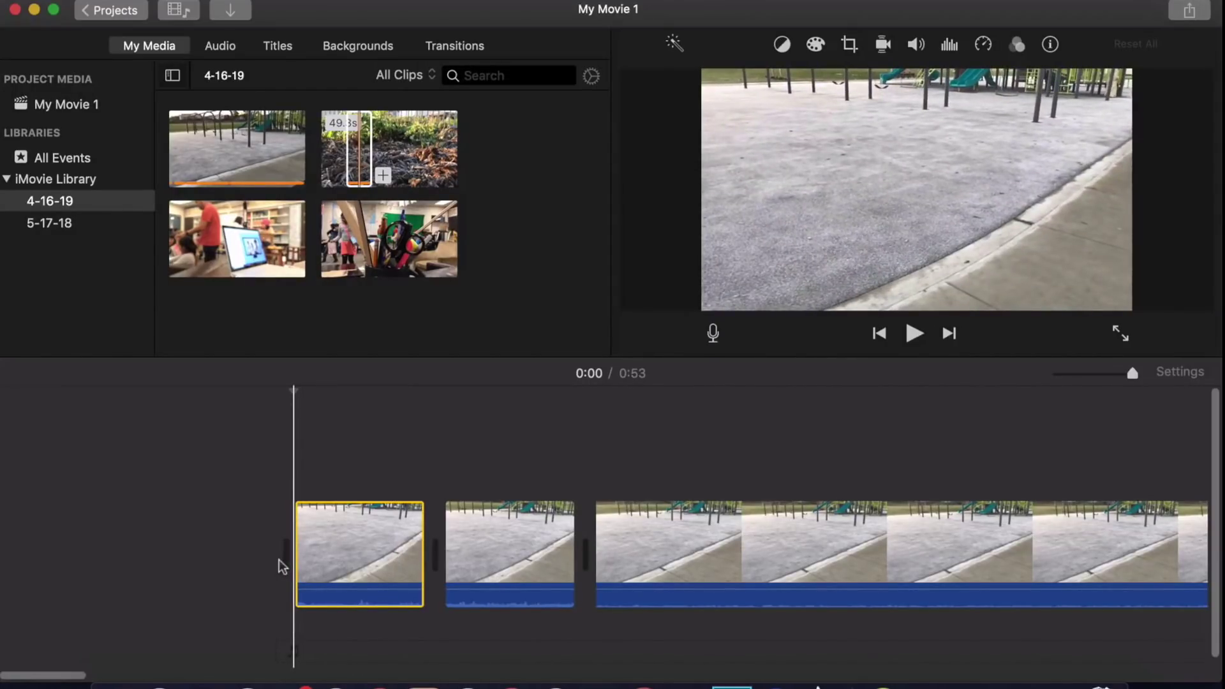
{"action": "left_click", "coordinate": [320, 511]}
{"action": "key", "text": "alt+/"}
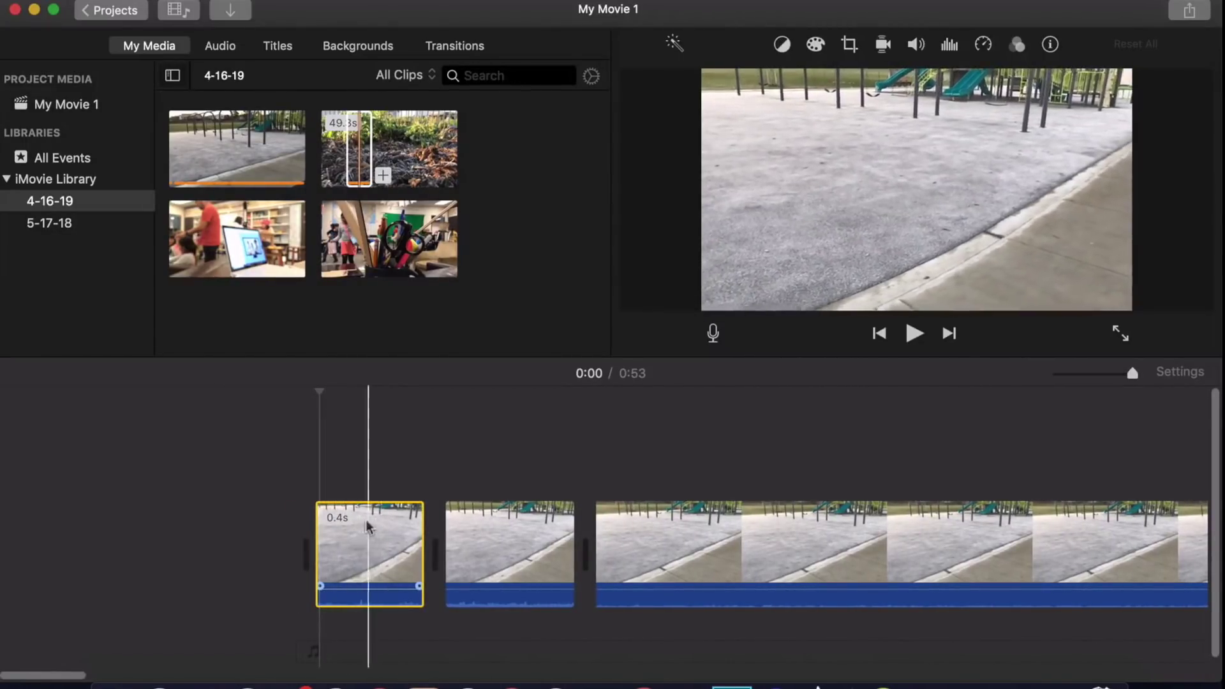
Trim the first clip's end at the playhead to 0.3s, then reposition the playhead inside it.
{"action": "left_click", "coordinate": [407, 537]}
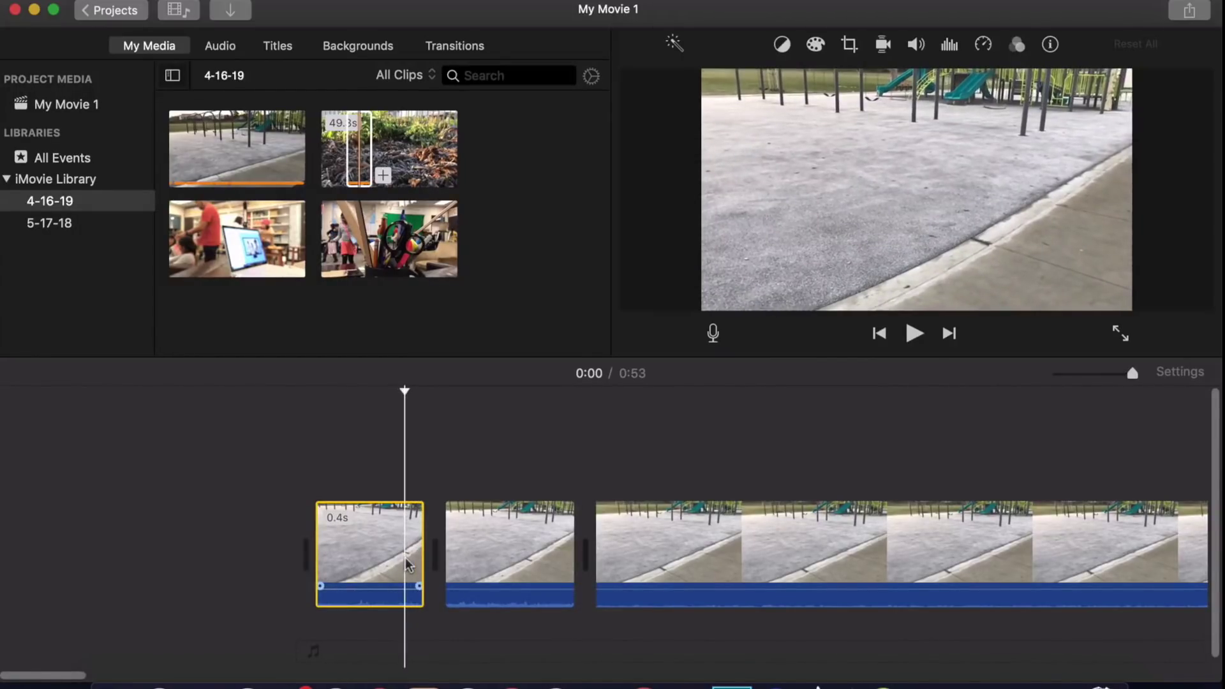
{"action": "key", "text": "alt+slash"}
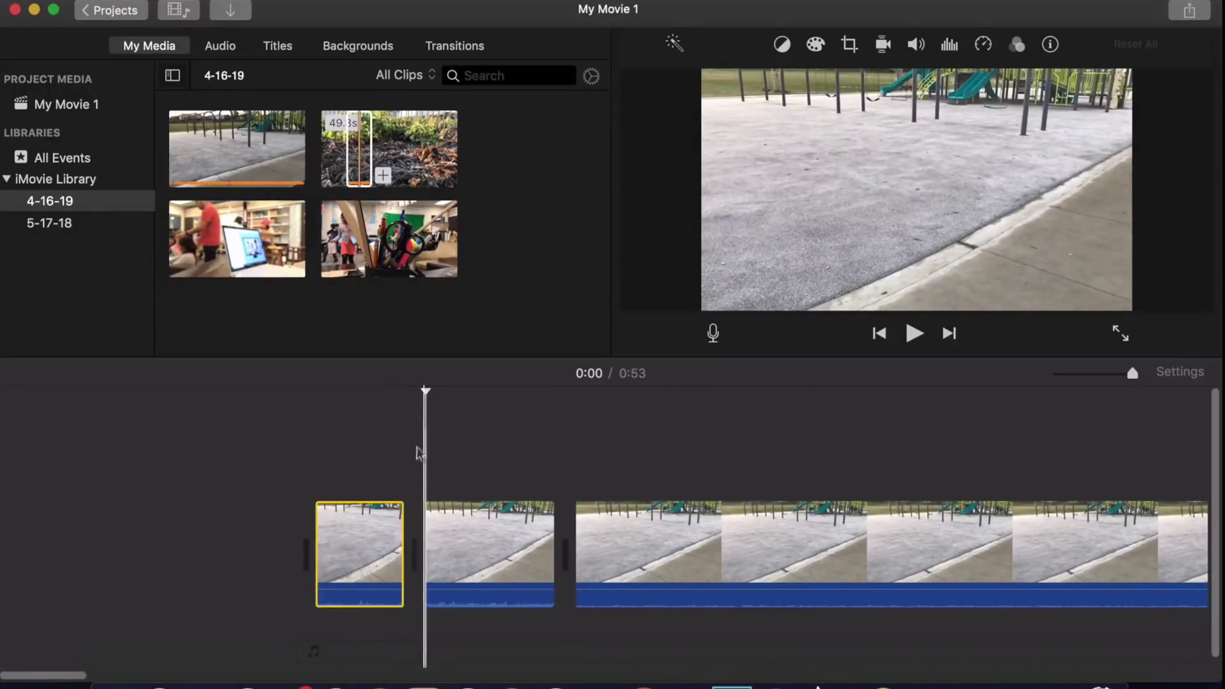
{"action": "left_click", "coordinate": [338, 416]}
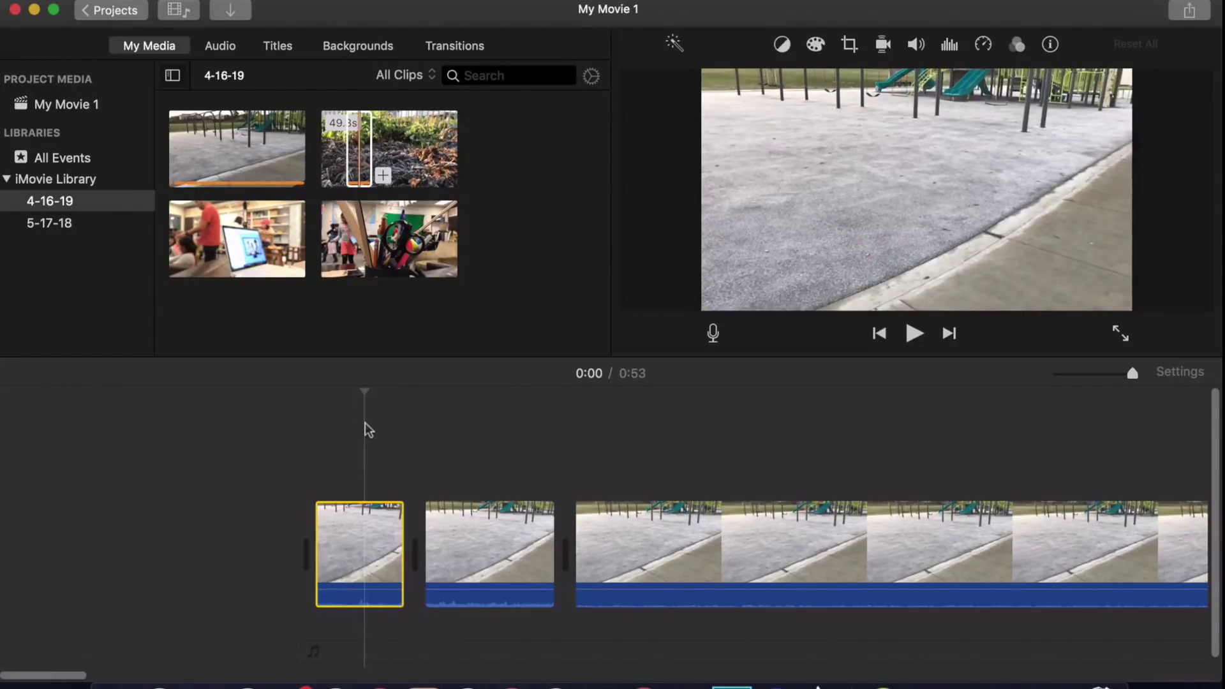
{"action": "left_click", "coordinate": [365, 423]}
{"action": "left_click_drag", "start_coordinate": [357, 394], "coordinate": [363, 395]}
{"action": "left_click", "coordinate": [379, 396]}
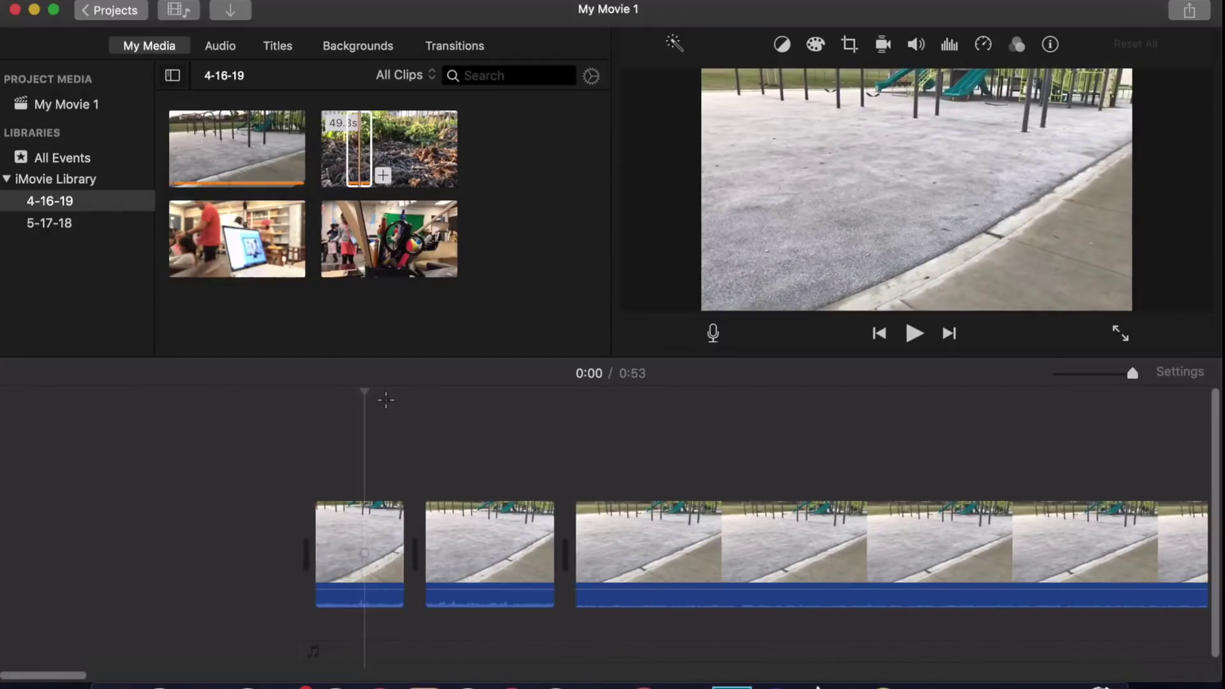
{"action": "left_click", "coordinate": [356, 539]}
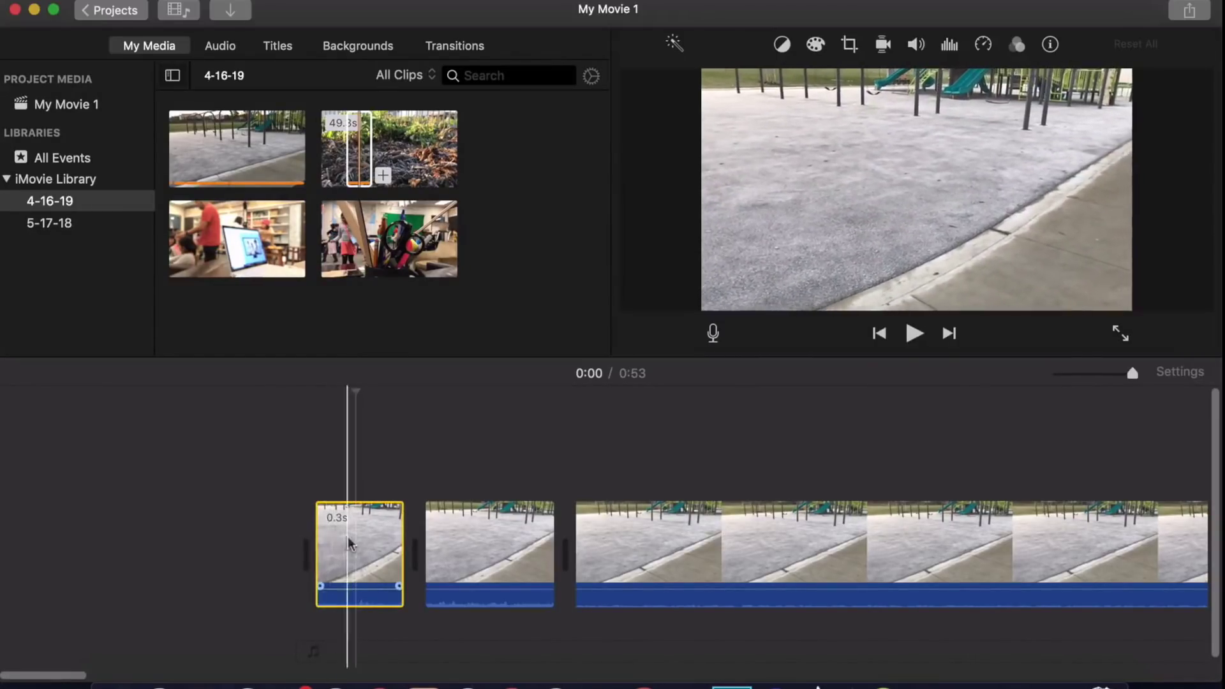
{"action": "left_click", "coordinate": [375, 523]}
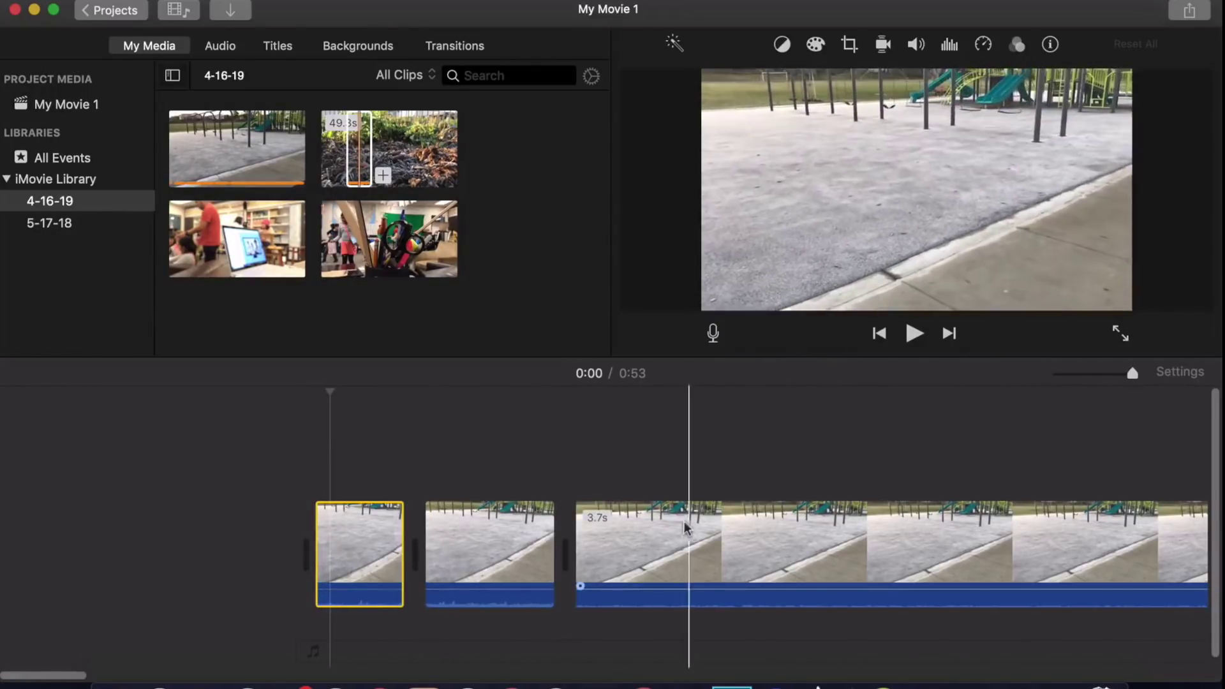
Split a 0.1s sliver off the long third clip and delete it, leaving 3.8s.
{"action": "left_click", "coordinate": [613, 533]}
{"action": "left_click_drag", "start_coordinate": [567, 543], "coordinate": [524, 543]}
{"action": "left_click", "coordinate": [553, 498]}
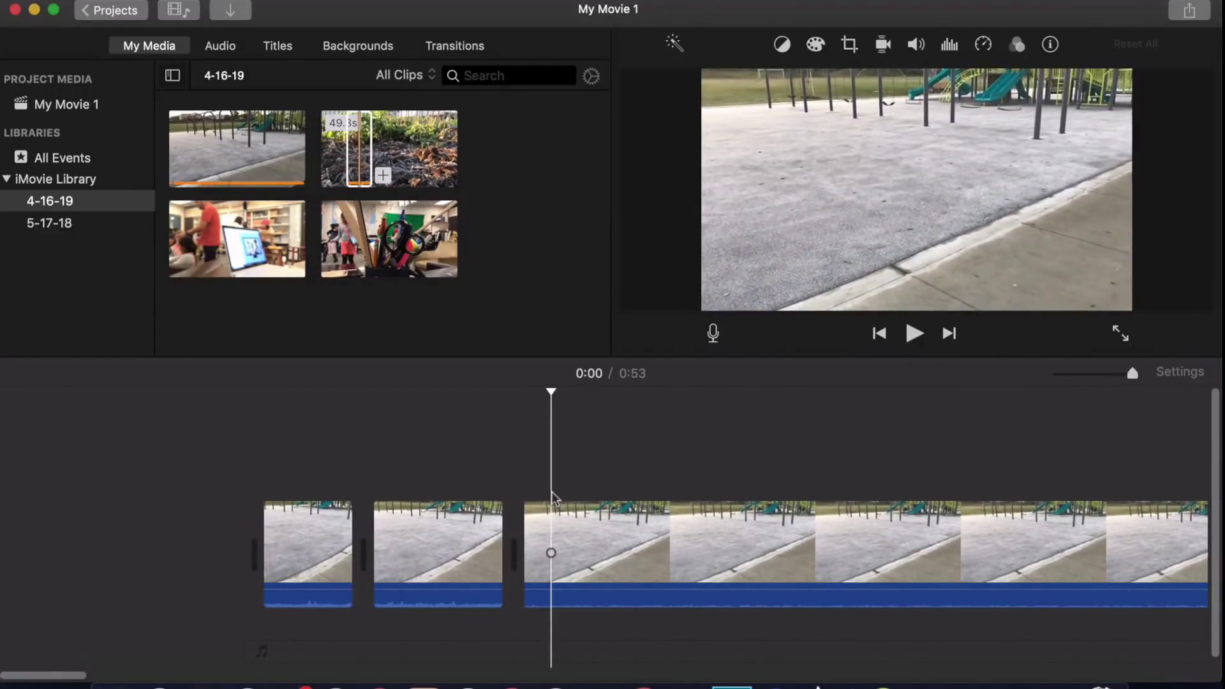
{"action": "left_click", "coordinate": [555, 539]}
{"action": "key", "text": "super+b"}
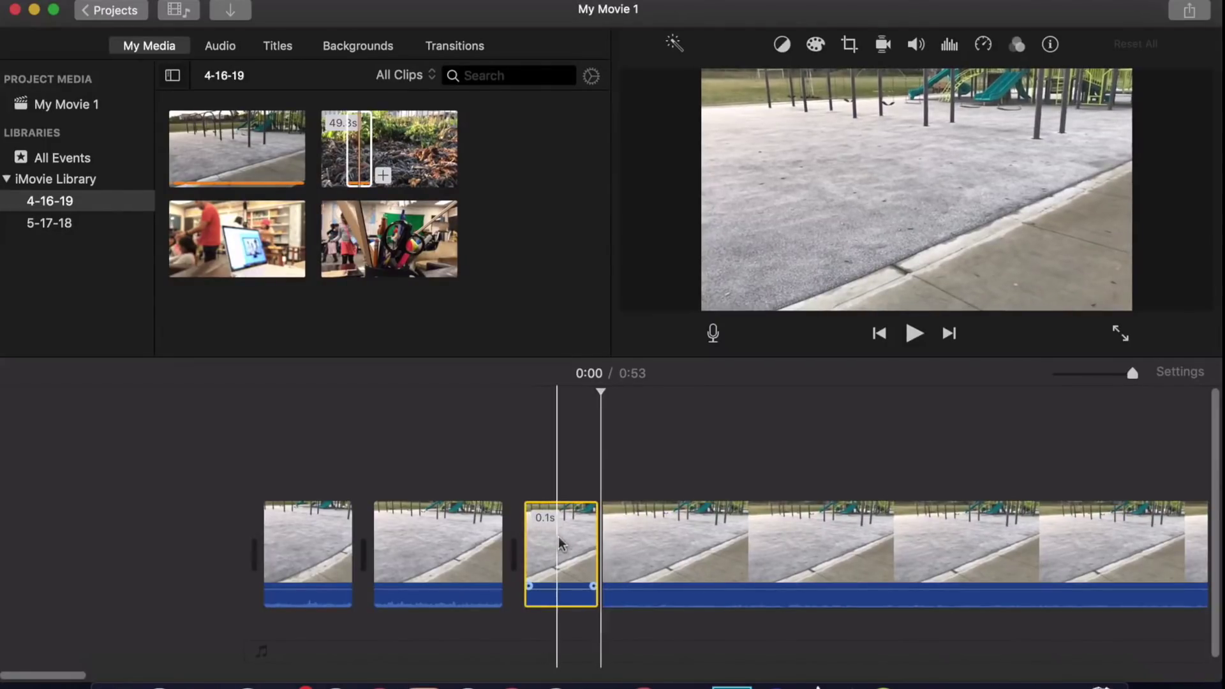
{"action": "key", "text": "Delete"}
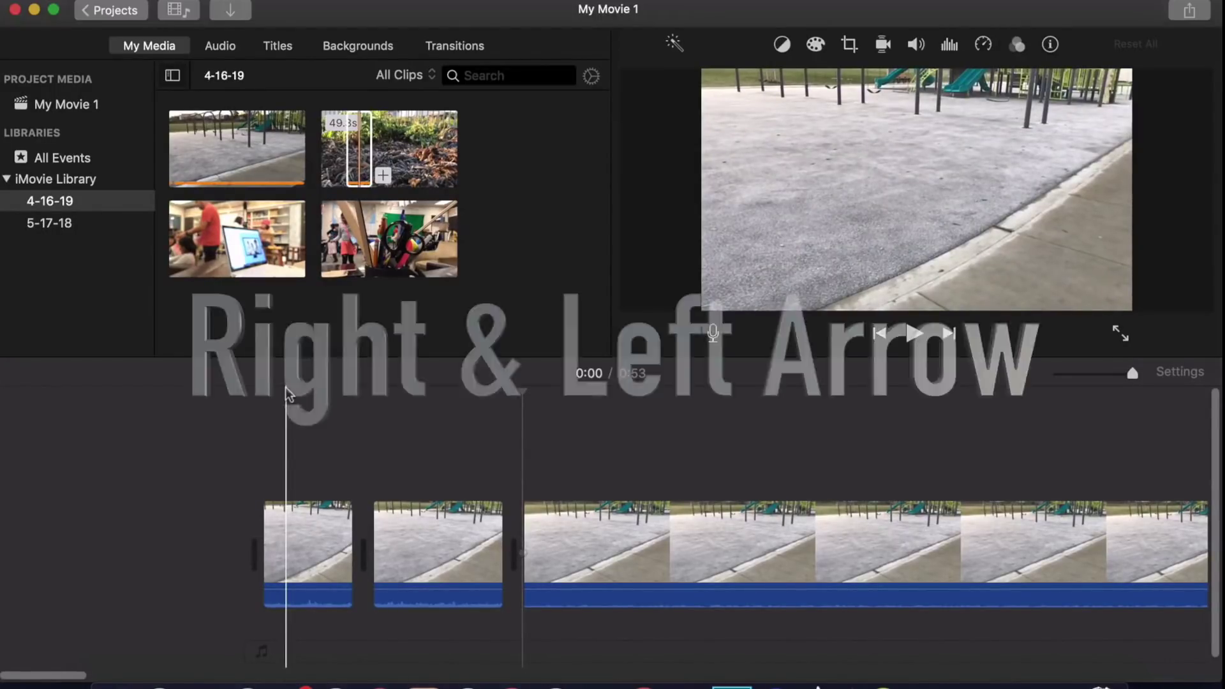
{"action": "key", "text": "Right"}
{"action": "key", "text": "Right"}
{"action": "key", "text": "Right"}
{"action": "key", "text": "Right"}
{"action": "key", "text": "Right"}
{"action": "key", "text": "Right"}
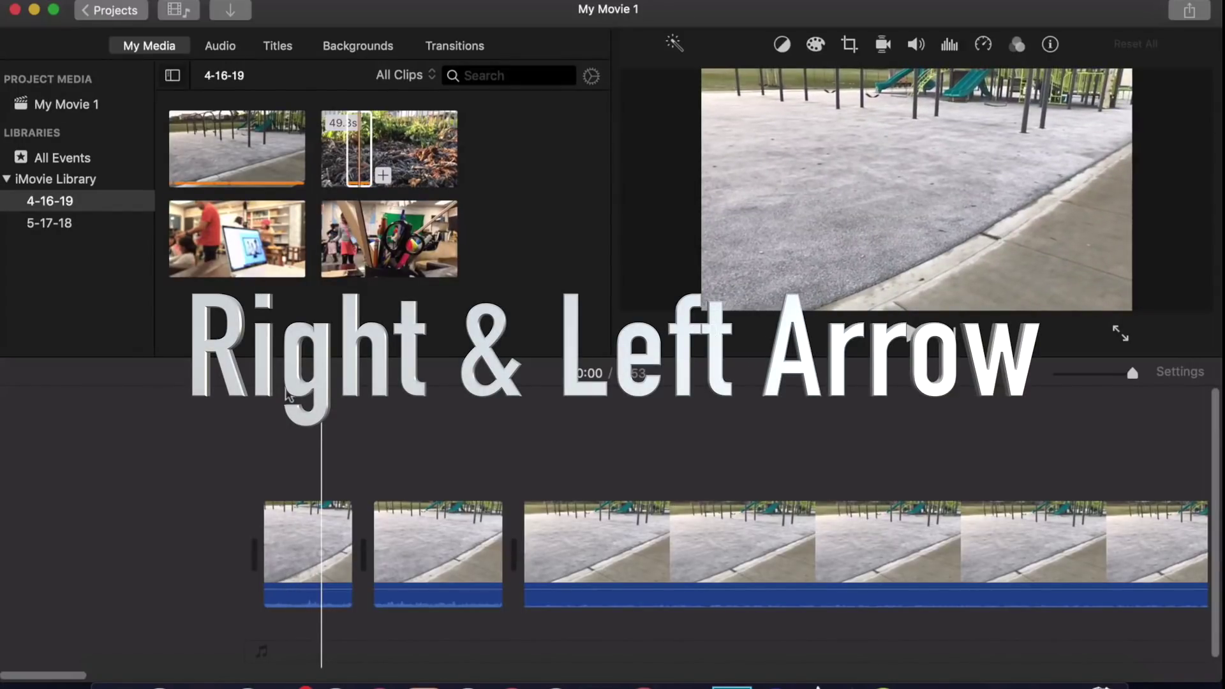
{"action": "key", "text": "Left"}
{"action": "key", "text": "Left"}
{"action": "key", "text": "Left"}
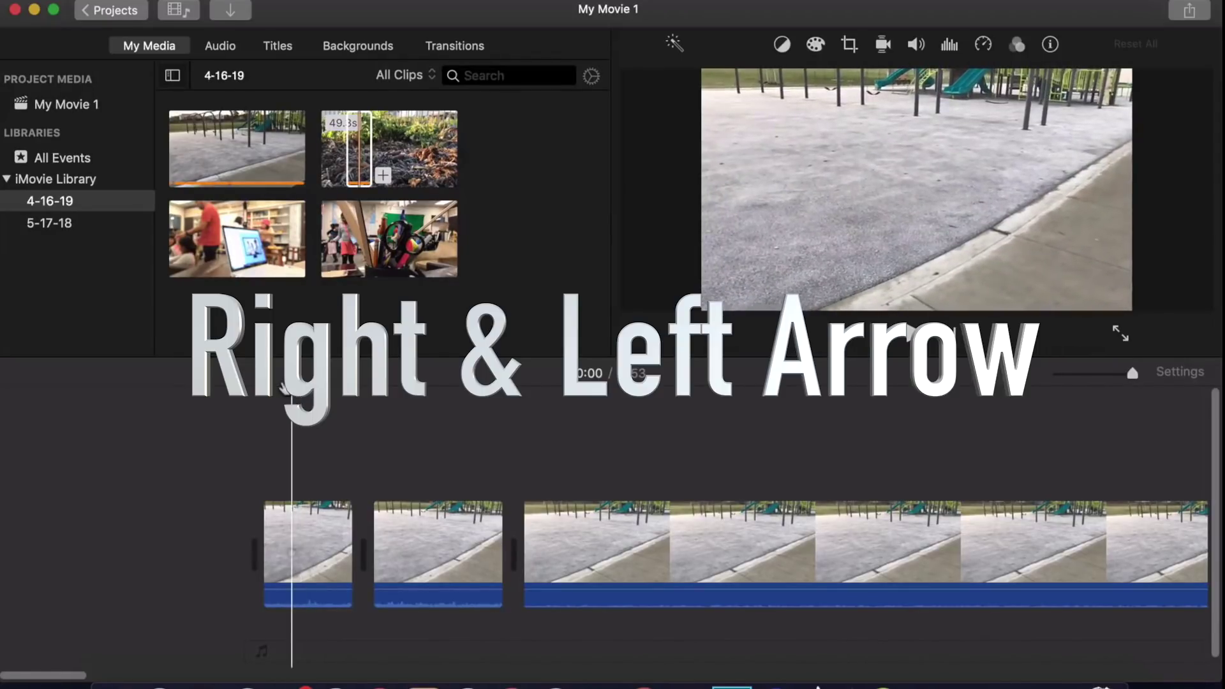
{"action": "key", "text": "Left"}
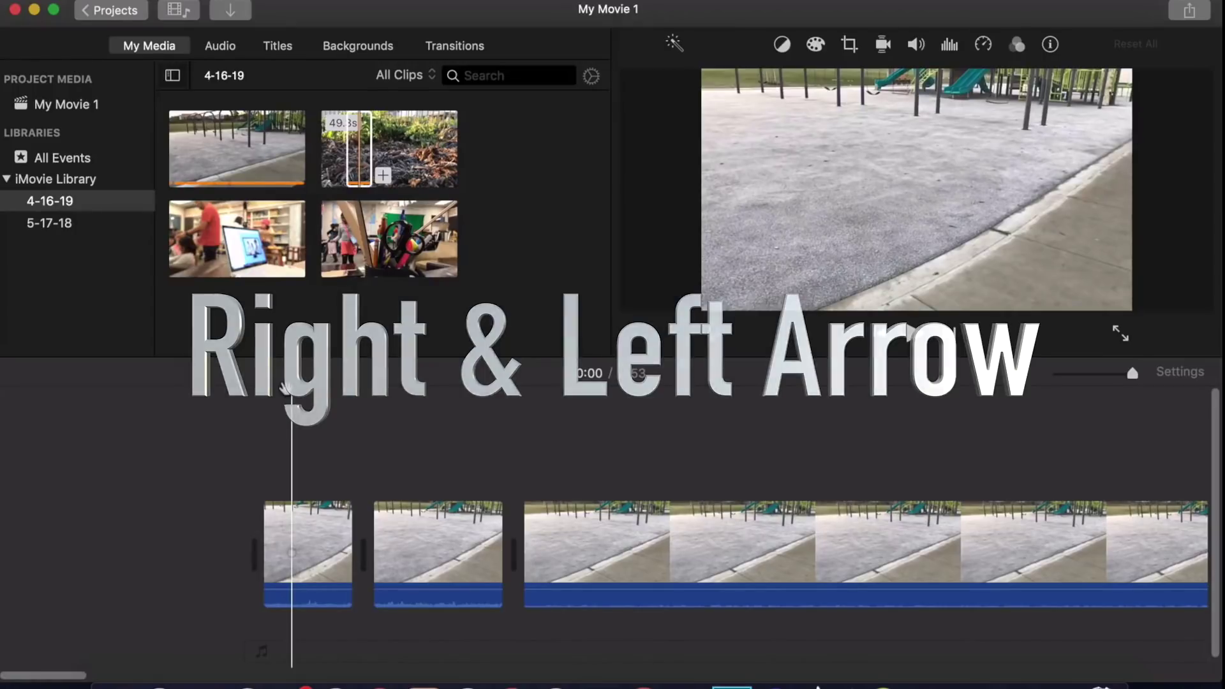
Lower the 0.4s second clip's volume to about 28% and adjust its audio fade.
{"action": "scroll", "coordinate": [342, 543], "scroll_direction": "right", "scroll_amount": 5}
{"action": "left_click", "coordinate": [342, 543]}
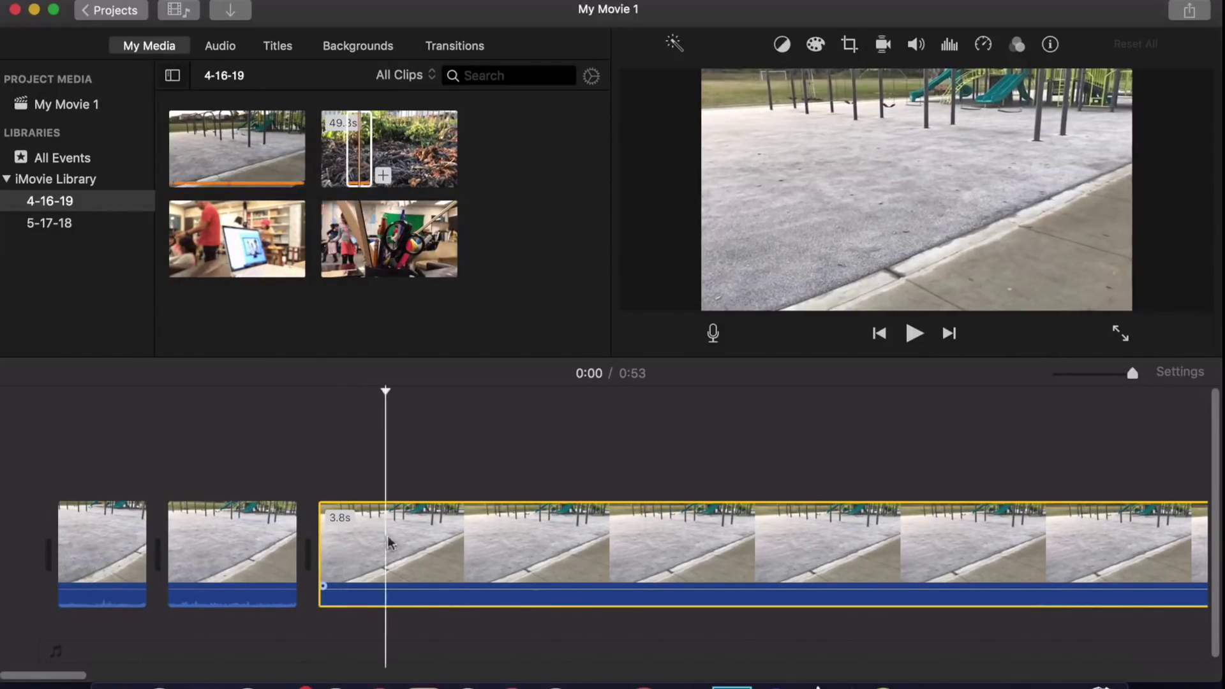
{"action": "left_click", "coordinate": [224, 583]}
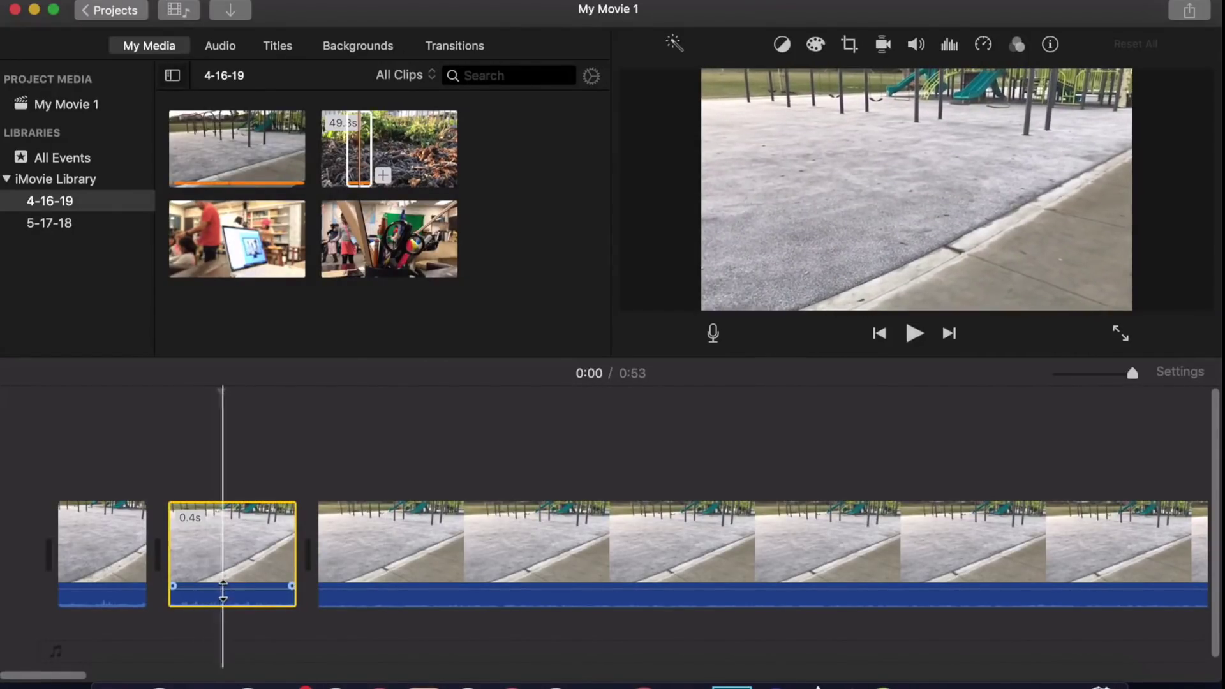
{"action": "mouse_move", "coordinate": [223, 591]}
{"action": "left_mouse_down"}
{"action": "mouse_move", "coordinate": [223, 604]}
{"action": "mouse_move", "coordinate": [220, 580]}
{"action": "left_mouse_up"}
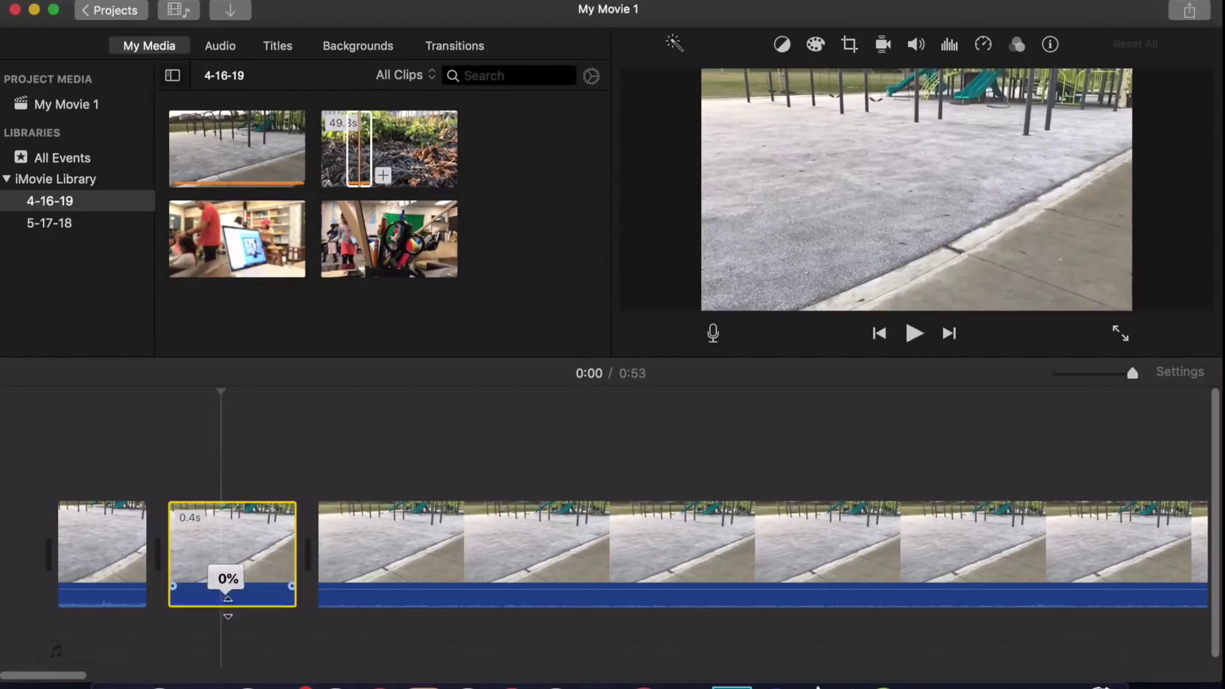
{"action": "left_click_drag", "start_coordinate": [228, 609], "coordinate": [223, 582]}
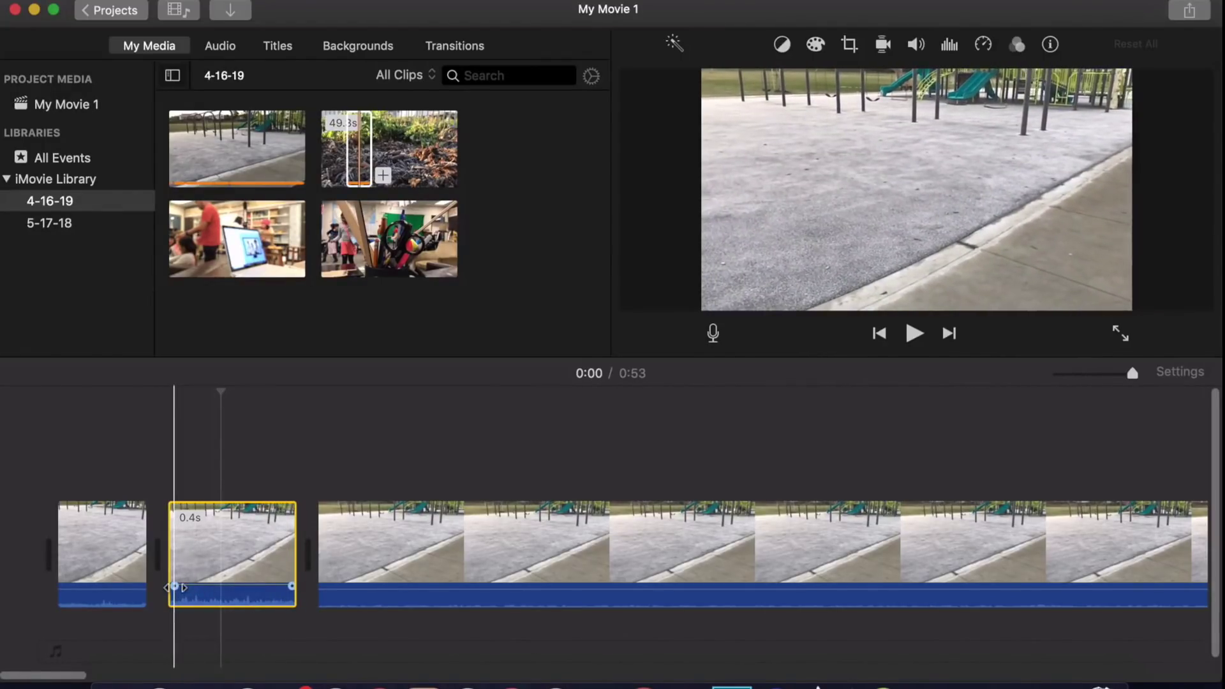
{"action": "left_click_drag", "start_coordinate": [175, 587], "coordinate": [220, 587]}
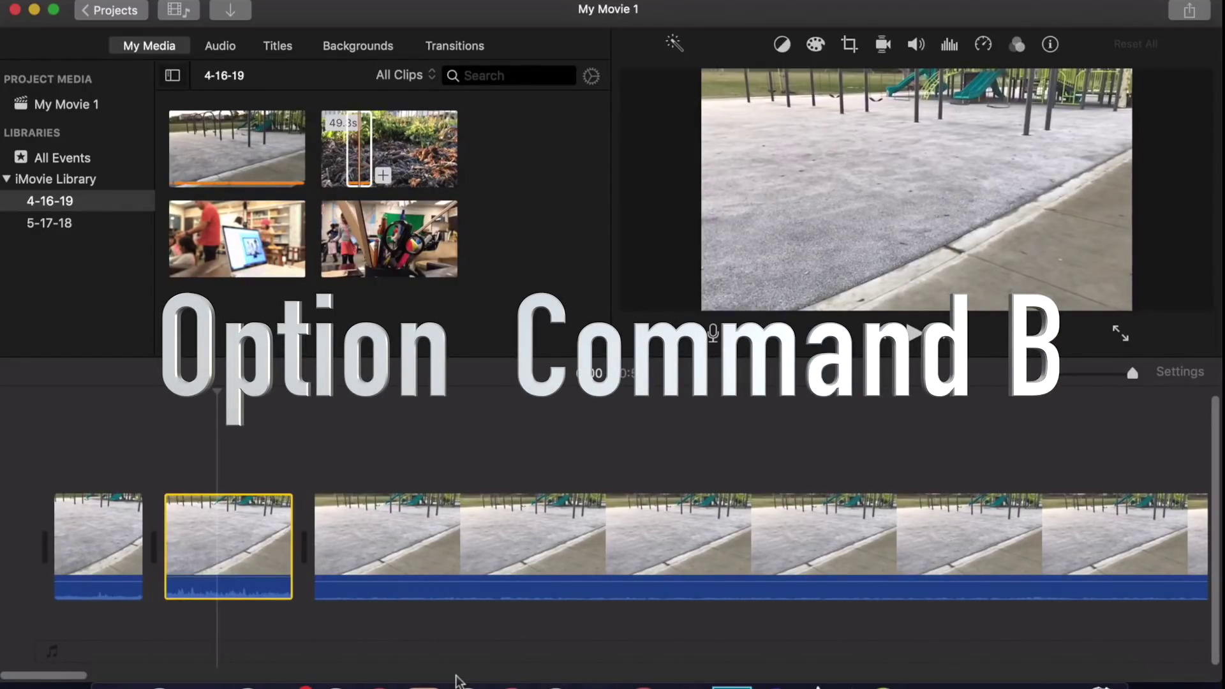
Detach the second clip's audio as a separate 0.4s IMG_1180 clip with Option-Command-B.
{"action": "key", "text": "alt+super+b"}
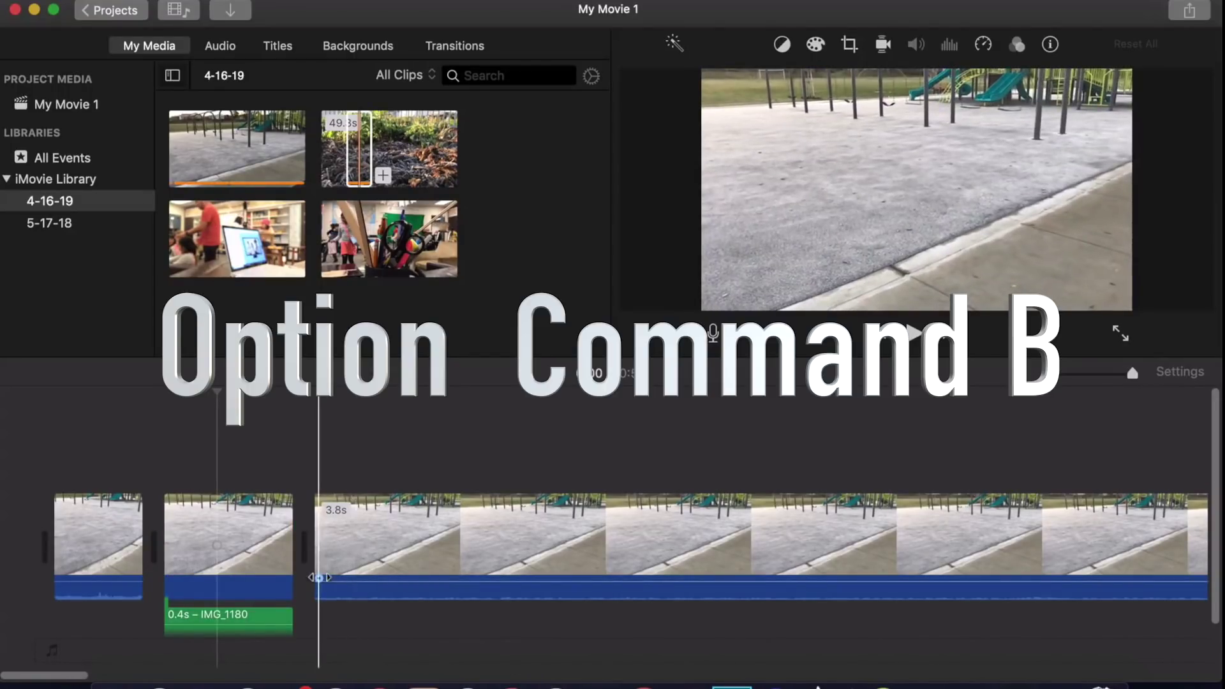
{"action": "scroll", "coordinate": [319, 576], "scroll_direction": "down", "scroll_amount": 2}
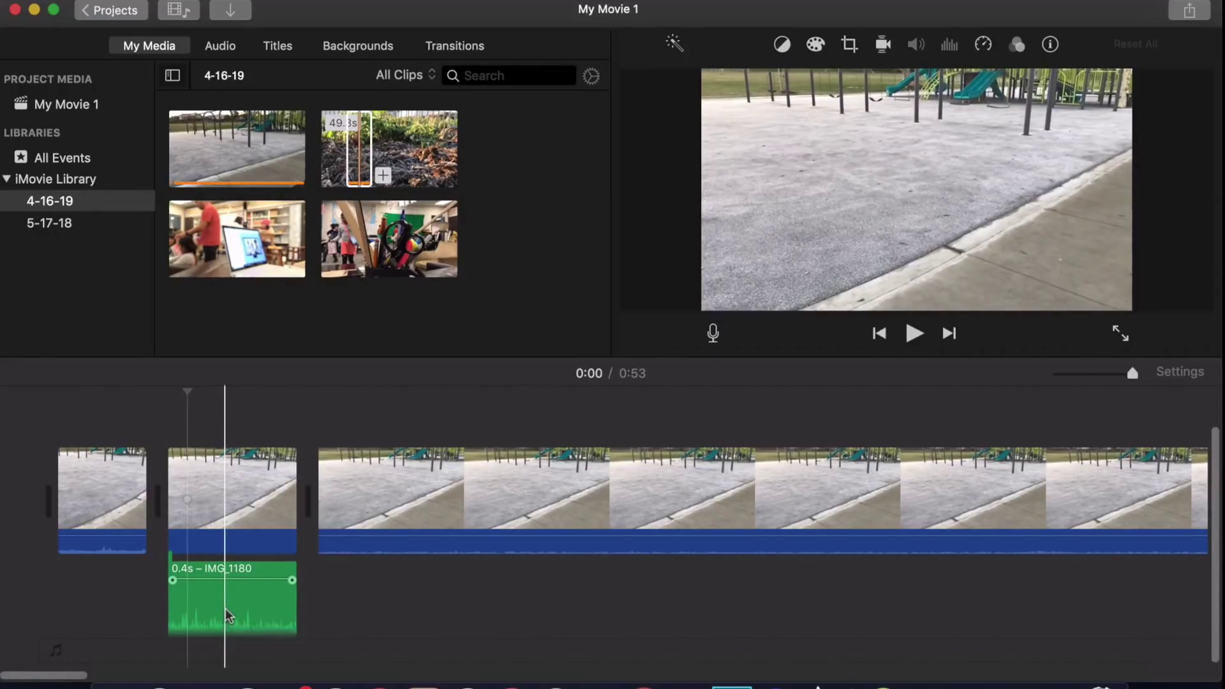
Split the short 0.4s clip at the playhead into 0.1s and 0.3s pieces.
{"action": "left_click", "coordinate": [225, 607]}
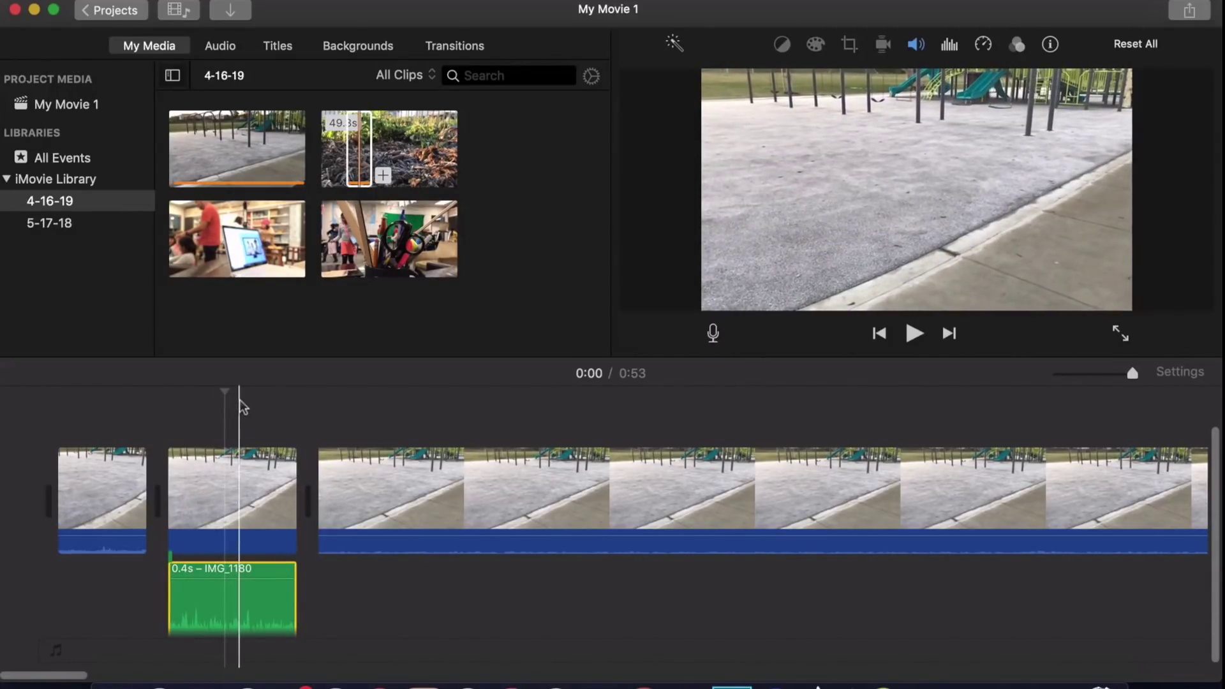
{"action": "left_click", "coordinate": [204, 488]}
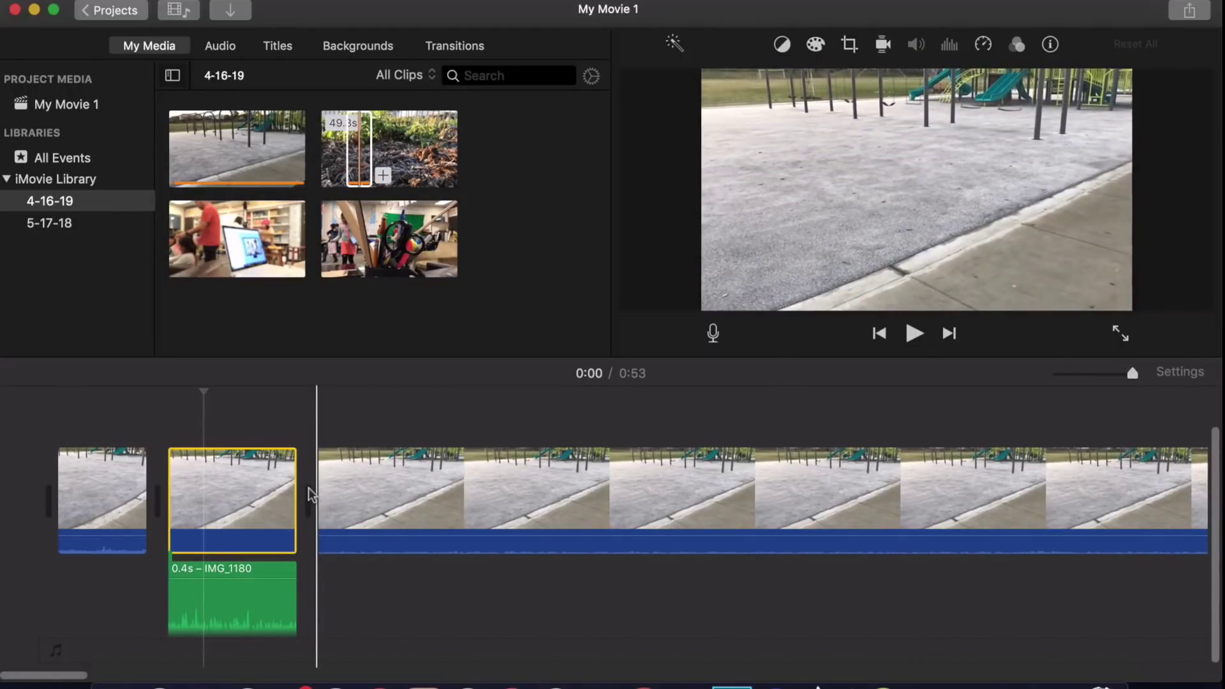
{"action": "left_click", "coordinate": [202, 399]}
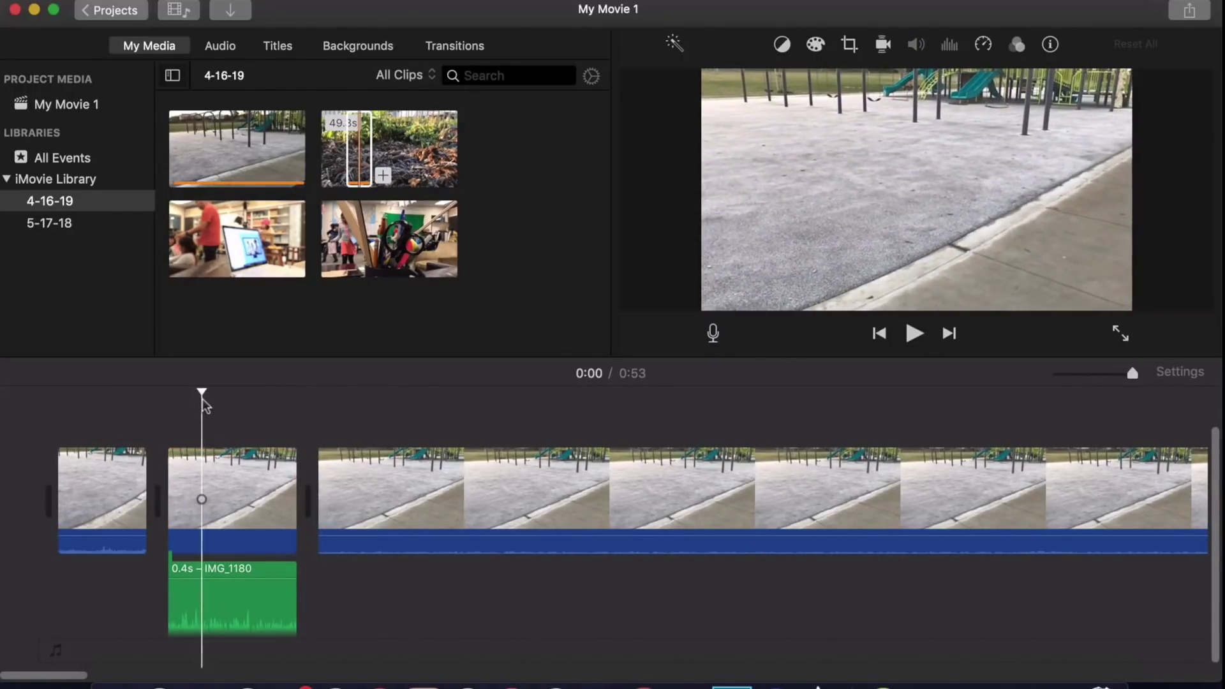
{"action": "key", "text": "super+z"}
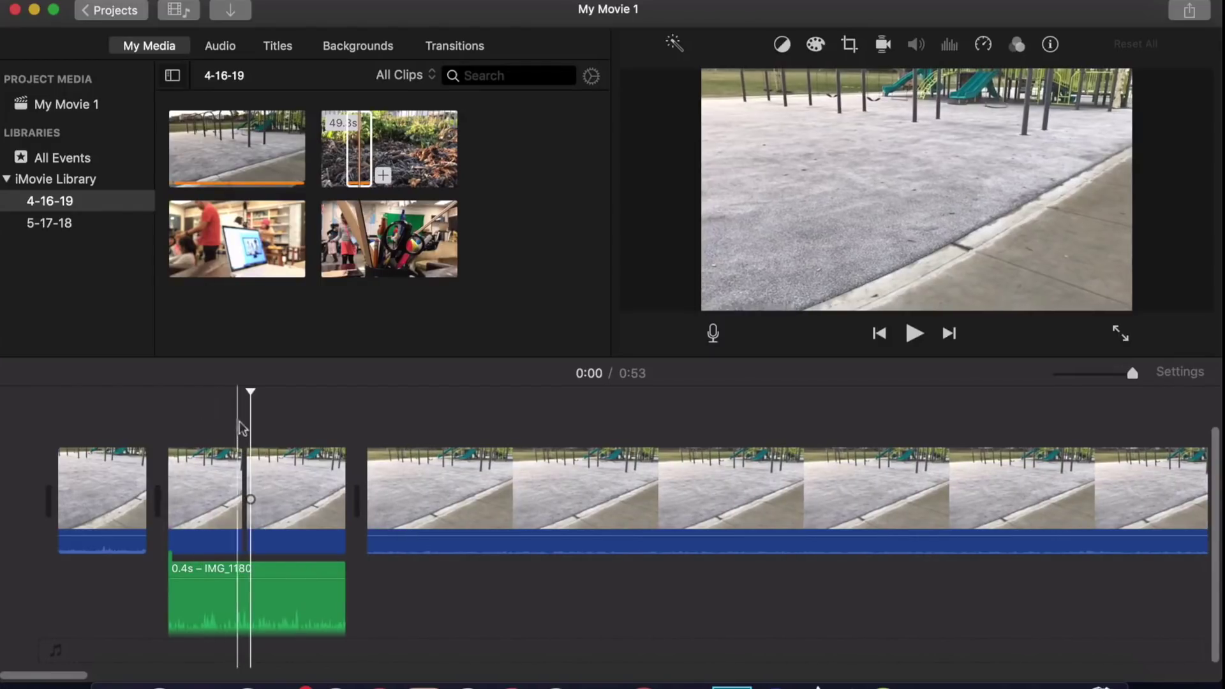
{"action": "key", "text": "super+b"}
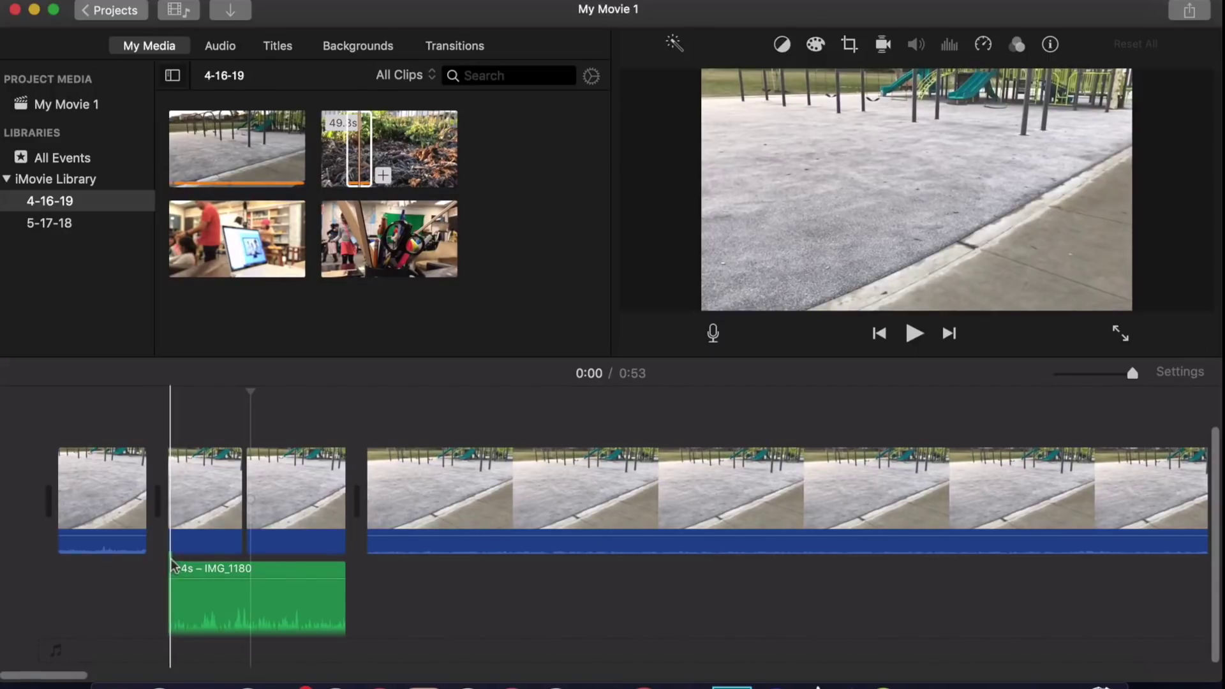
Delete the 0.3s piece, restore it with undo, and undo the split.
{"action": "left_click", "coordinate": [205, 510]}
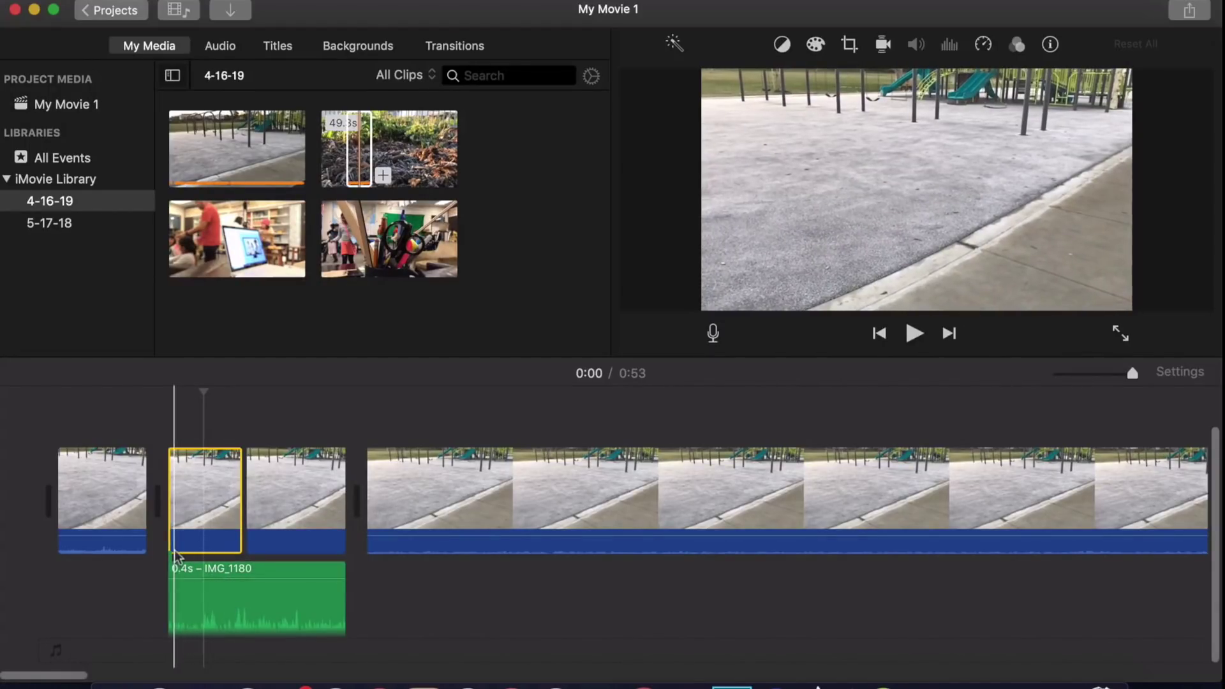
{"action": "left_click", "coordinate": [286, 522]}
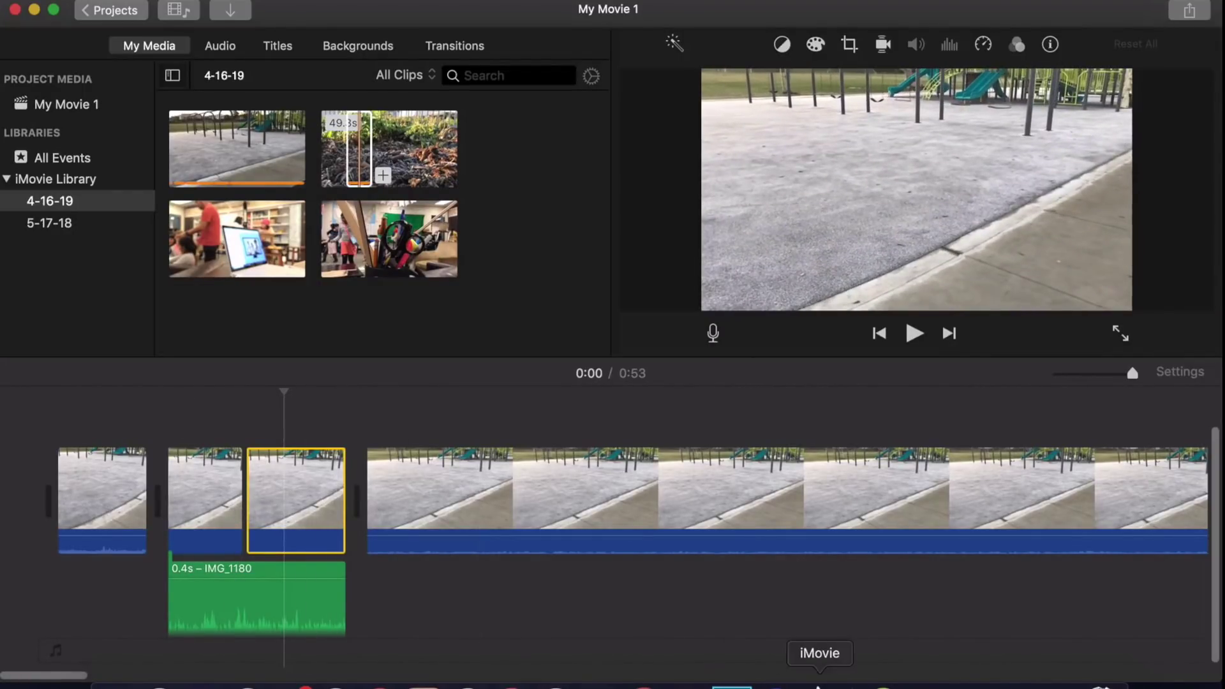
{"action": "key", "text": "Delete"}
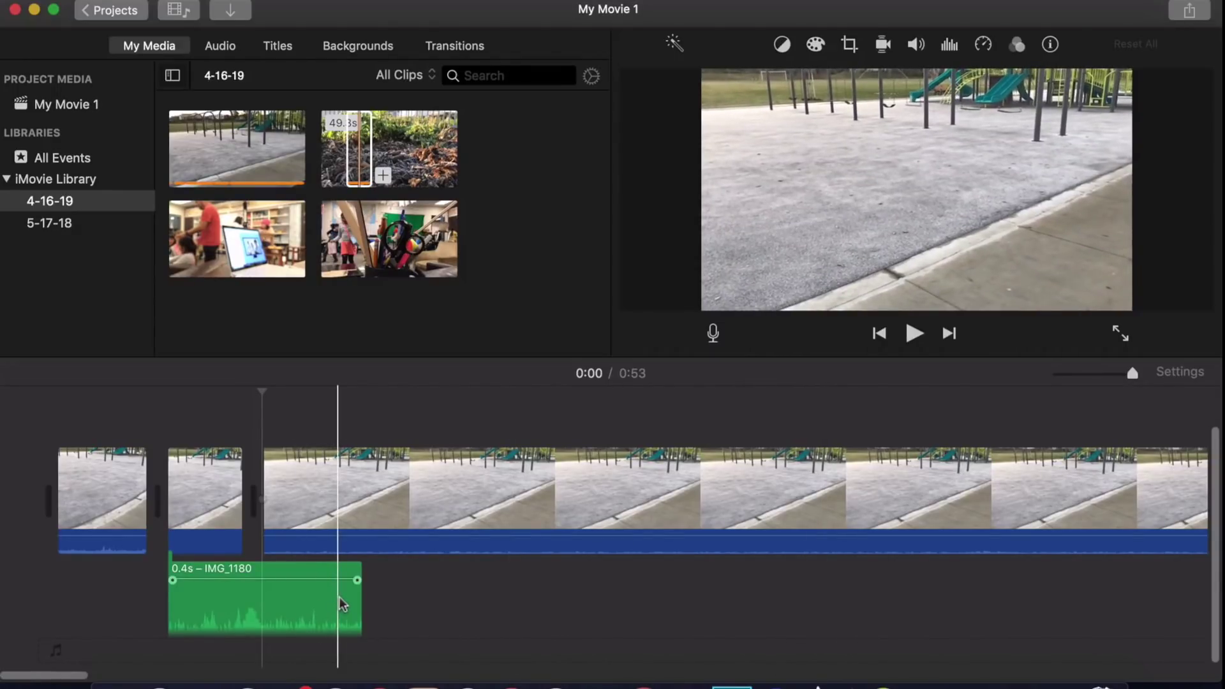
{"action": "key", "text": "super+z"}
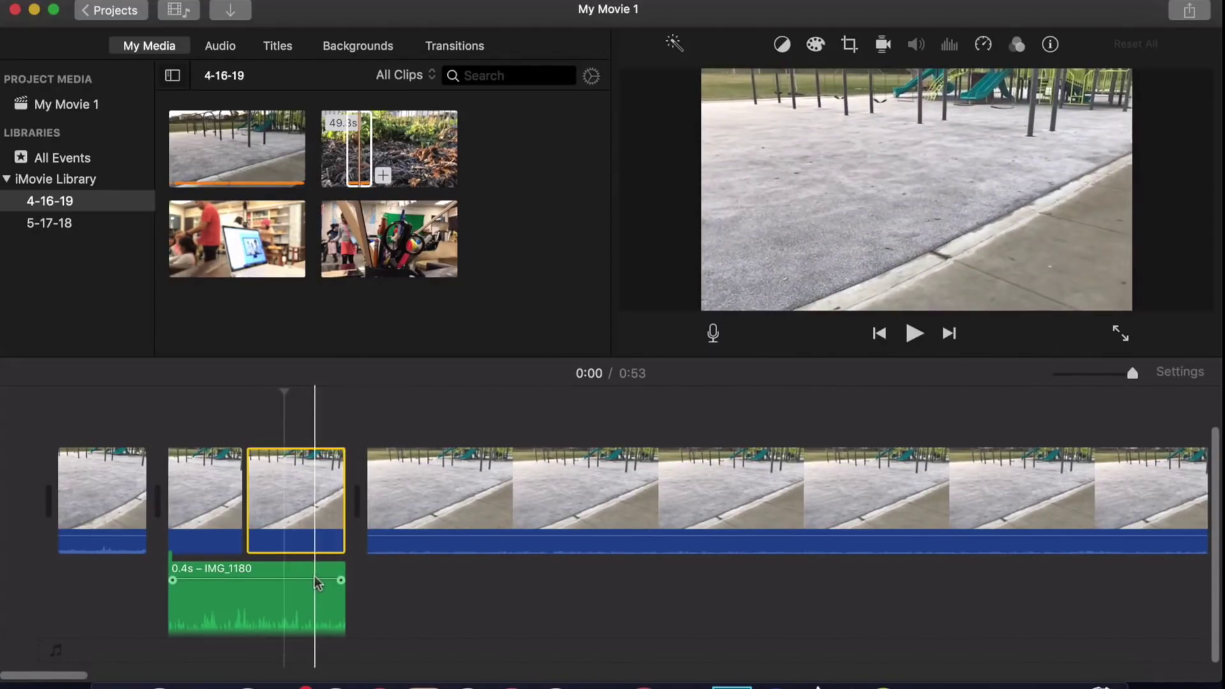
{"action": "key", "text": "Delete"}
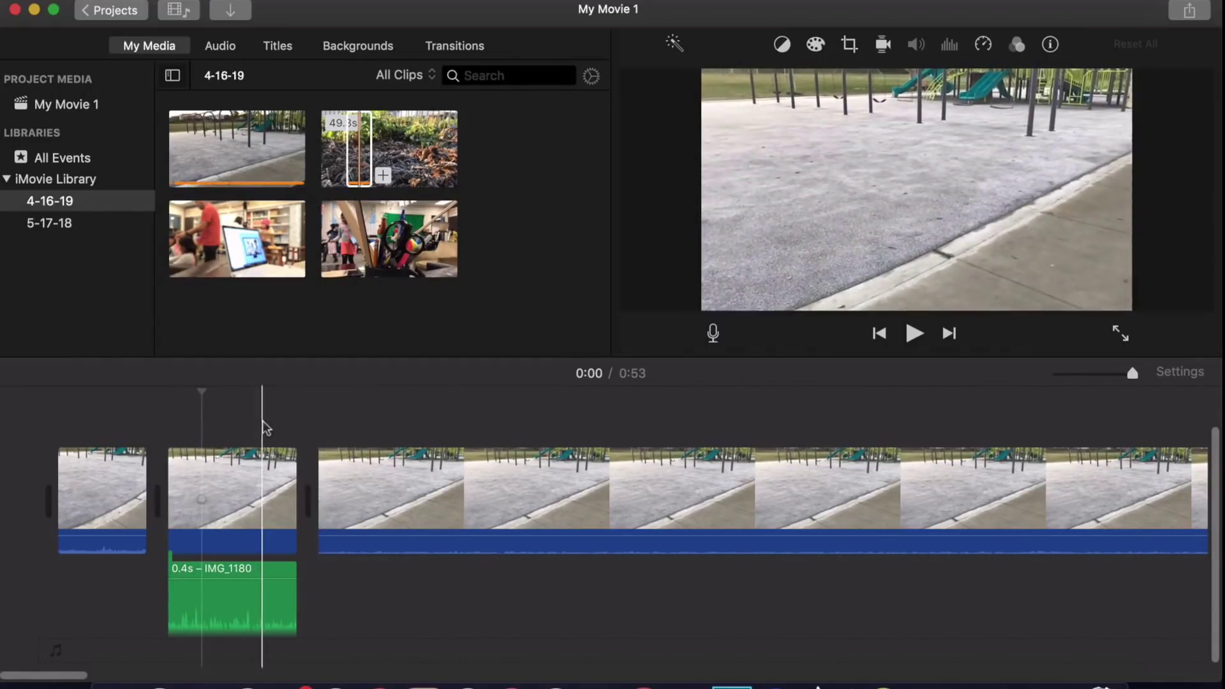
Select the short video clip with its IMG_1180 audio and split both into 0.1s and 0.3s pieces.
{"action": "mouse_move", "coordinate": [185, 602]}
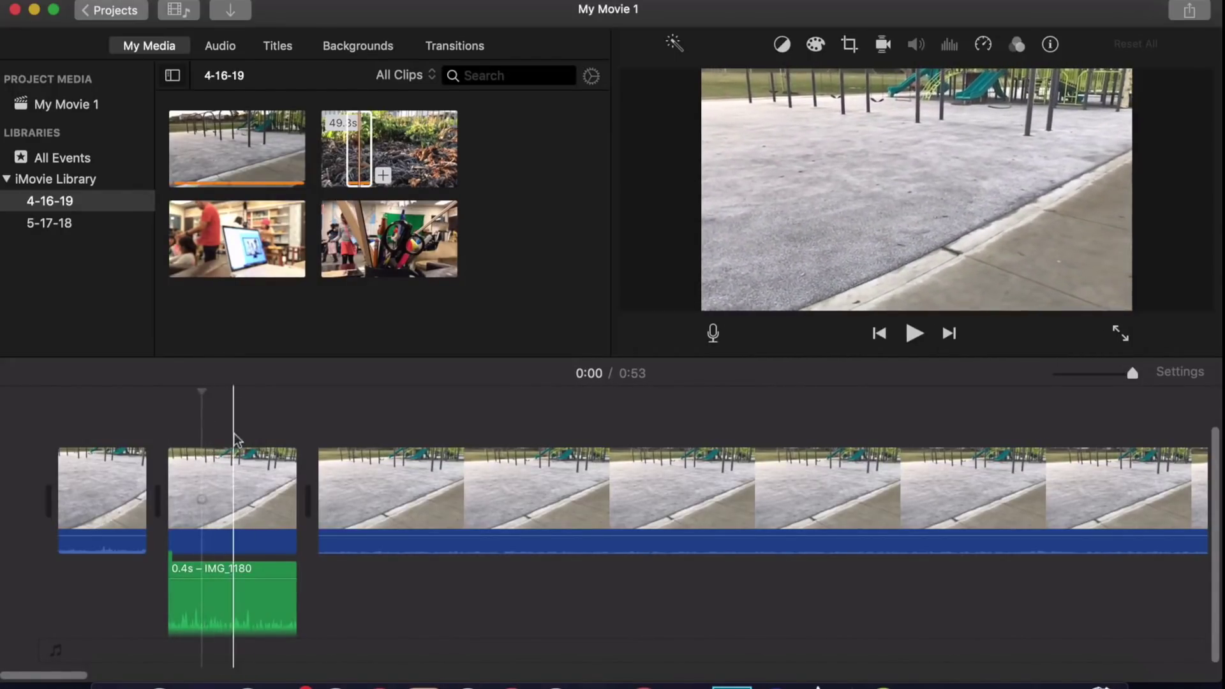
{"action": "scroll", "coordinate": [234, 433], "scroll_direction": "up", "scroll_amount": 2}
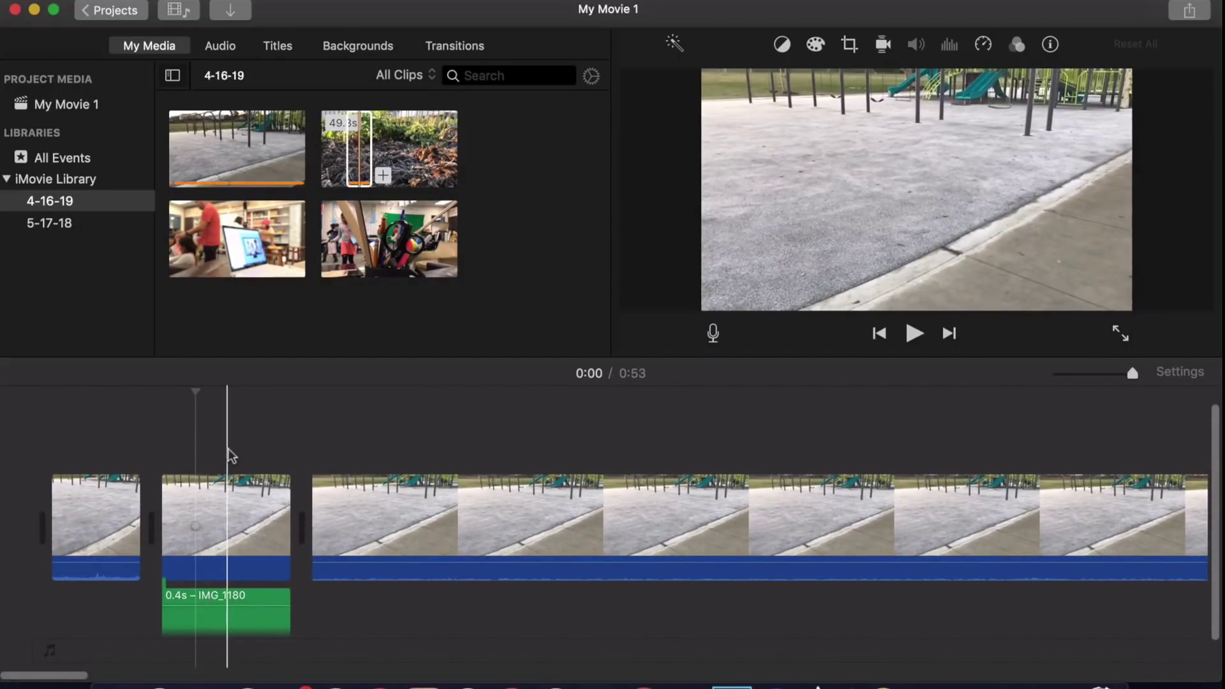
{"action": "left_click", "coordinate": [215, 541]}
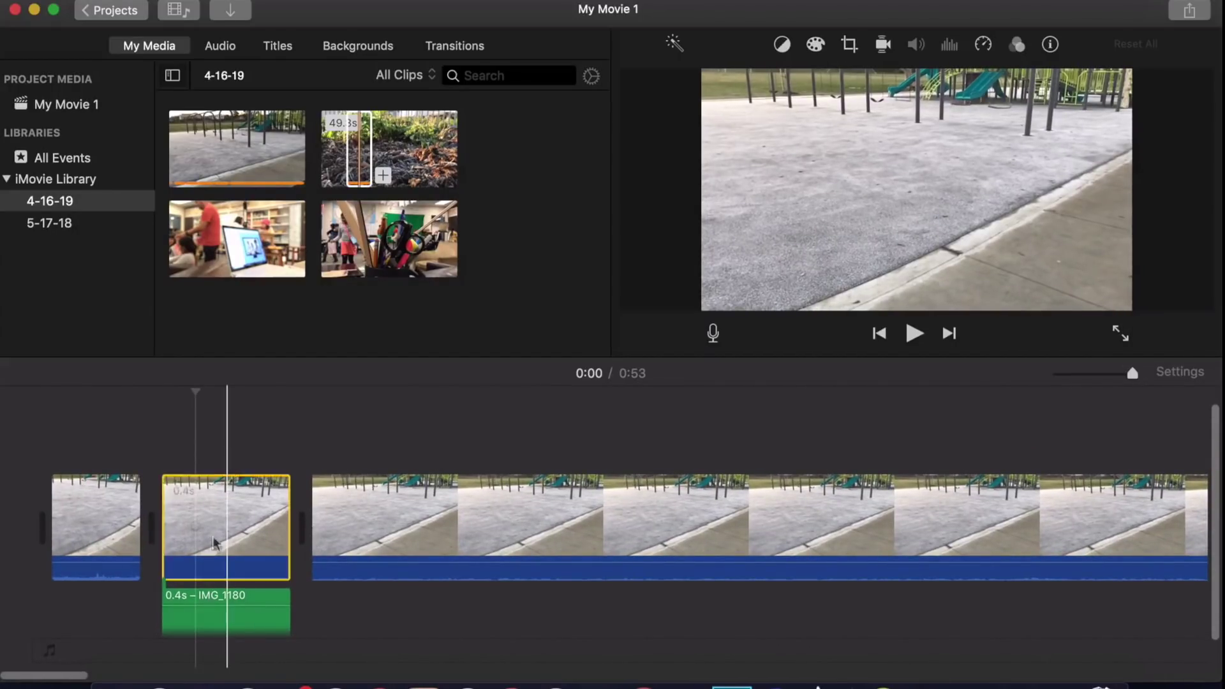
{"action": "left_click", "coordinate": [214, 612]}
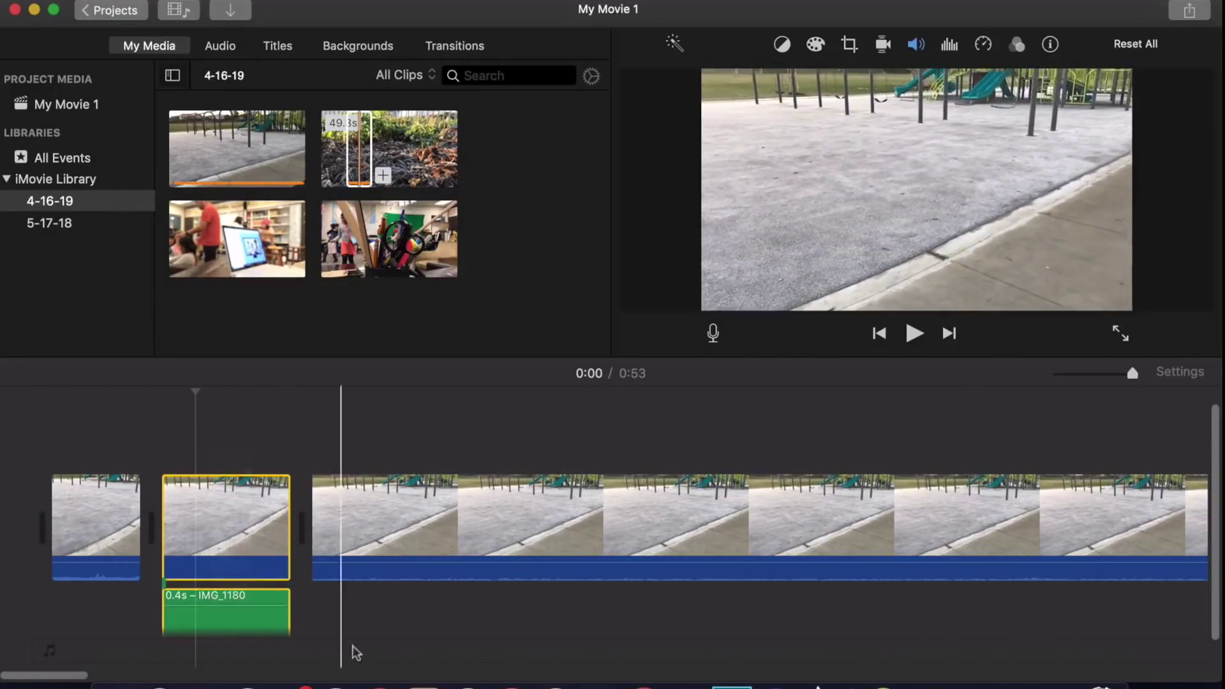
{"action": "scroll", "coordinate": [355, 648], "scroll_direction": "down", "scroll_amount": 2}
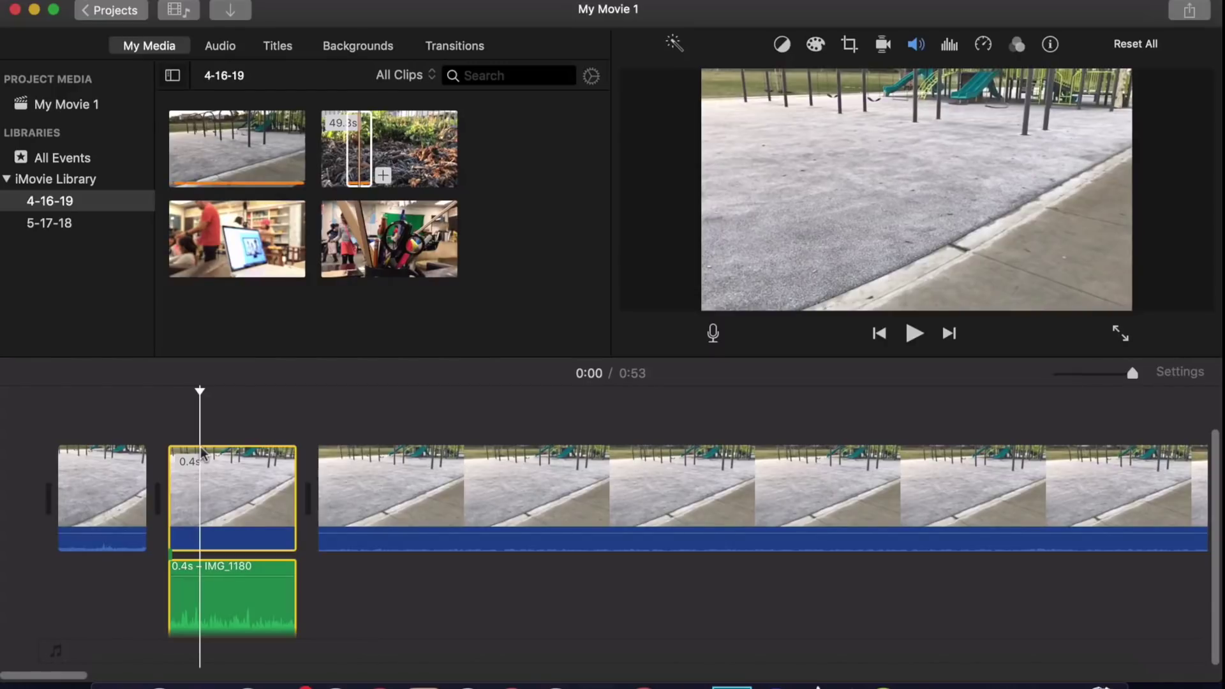
{"action": "key", "text": "super+b"}
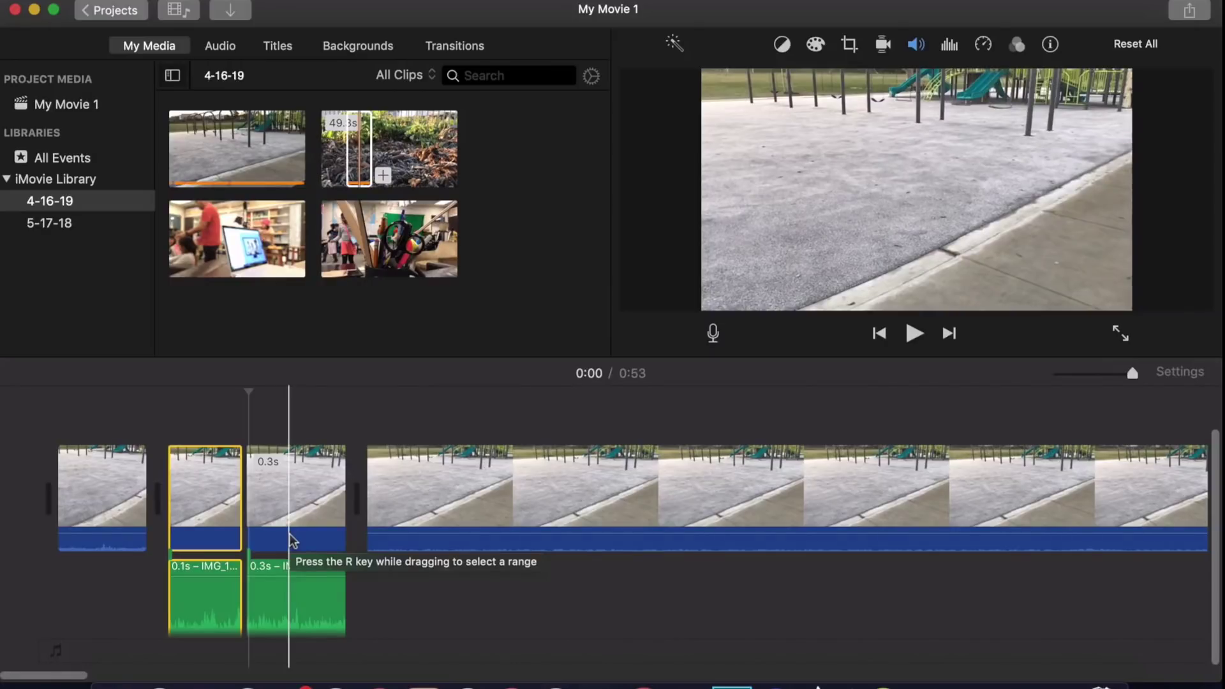
{"action": "left_click", "coordinate": [312, 511]}
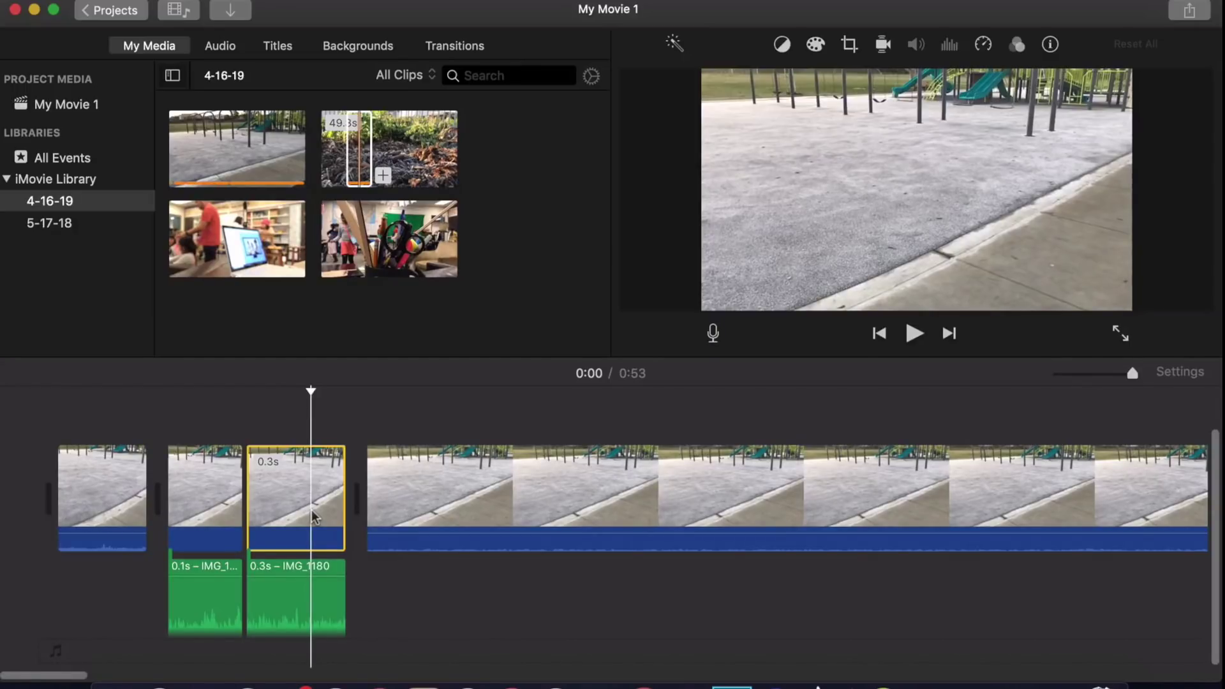
Adjust the 0.1s/0.3s edit point in the Precision Editor, ending back at 0:53.
{"action": "key", "text": "super+slash"}
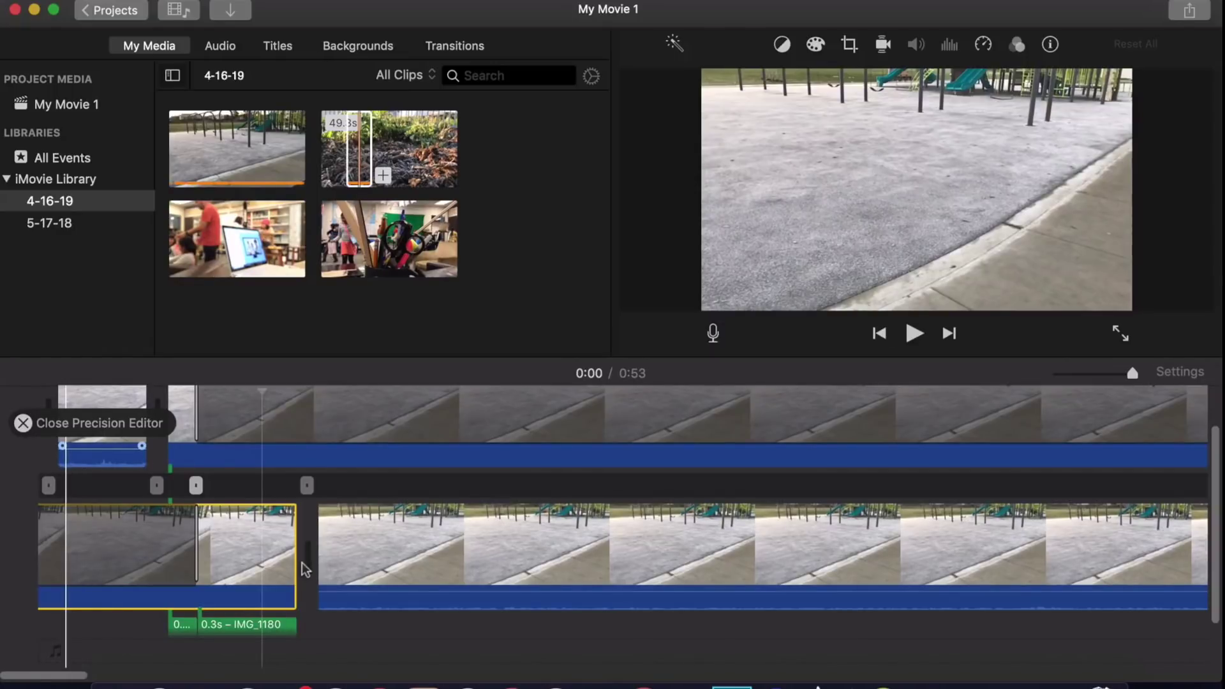
{"action": "left_click_drag", "start_coordinate": [301, 561], "coordinate": [331, 555]}
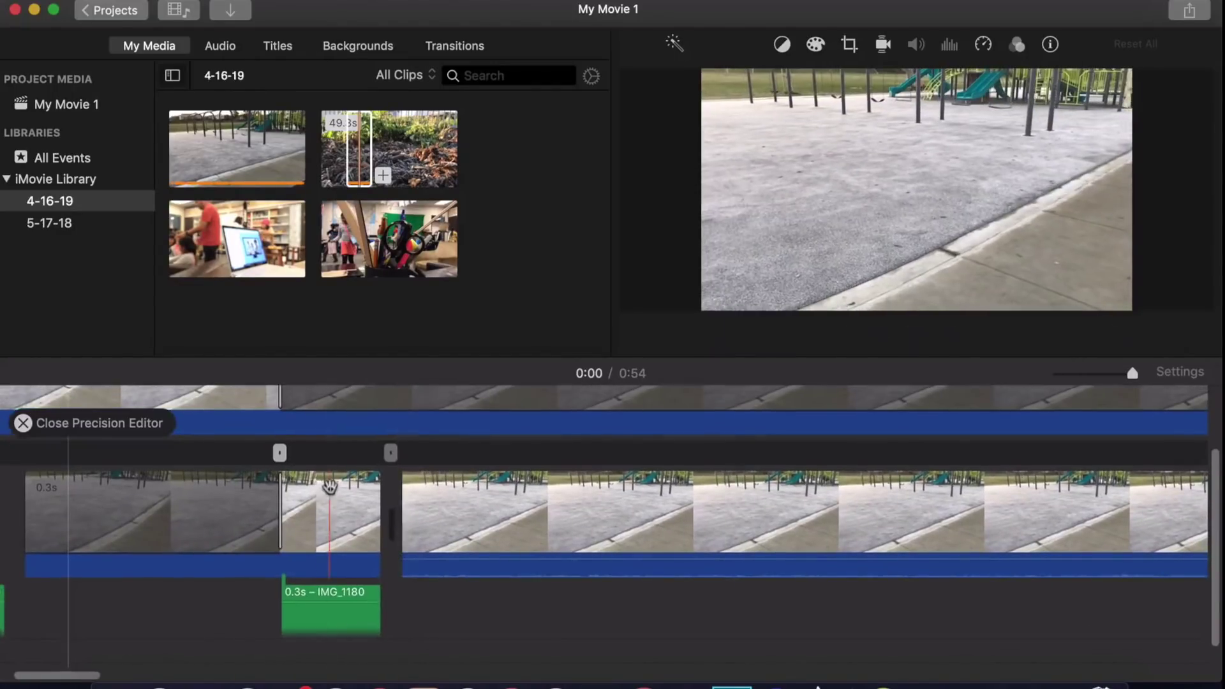
{"action": "left_click_drag", "start_coordinate": [115, 426], "coordinate": [70, 422]}
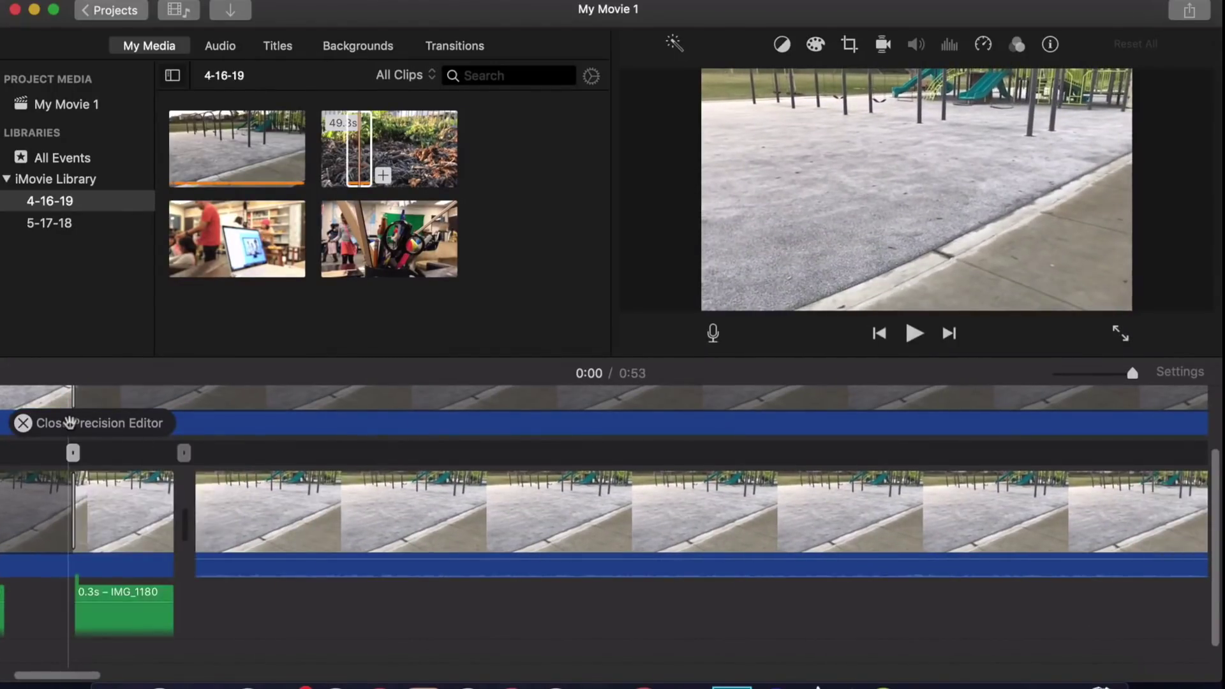
{"action": "left_click", "coordinate": [23, 423]}
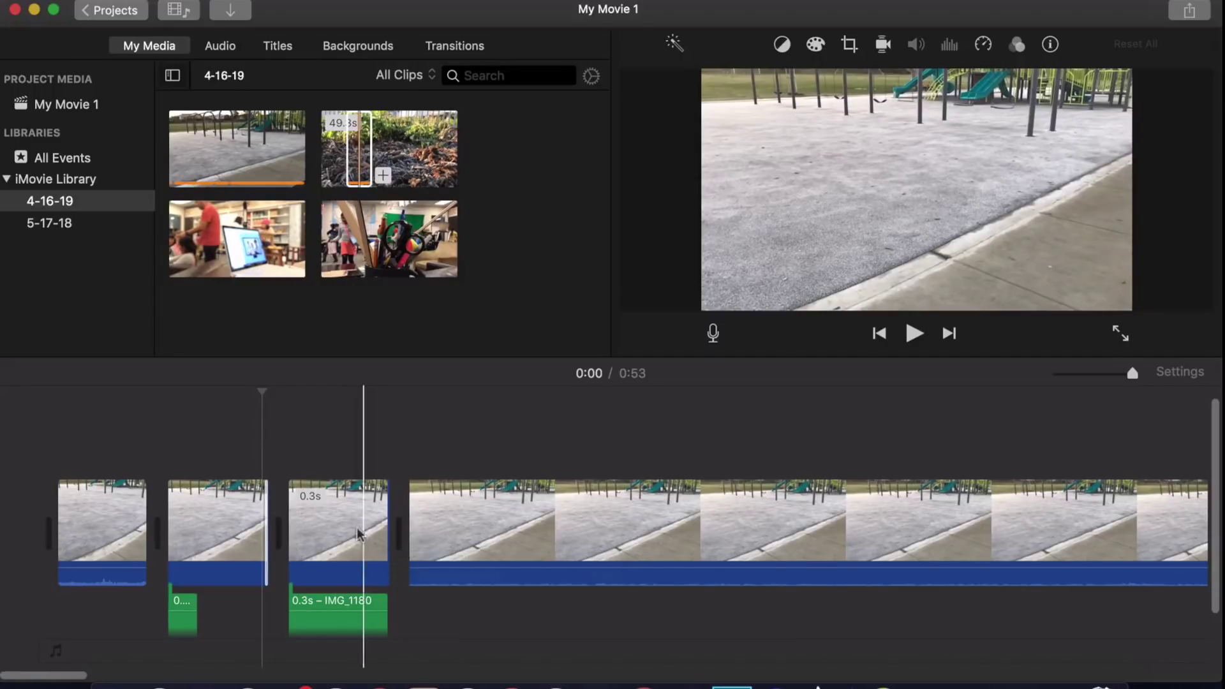
Slide the 0.3s clip to earlier source footage in the Clip Trimmer, keeping its length.
{"action": "left_click", "coordinate": [332, 518]}
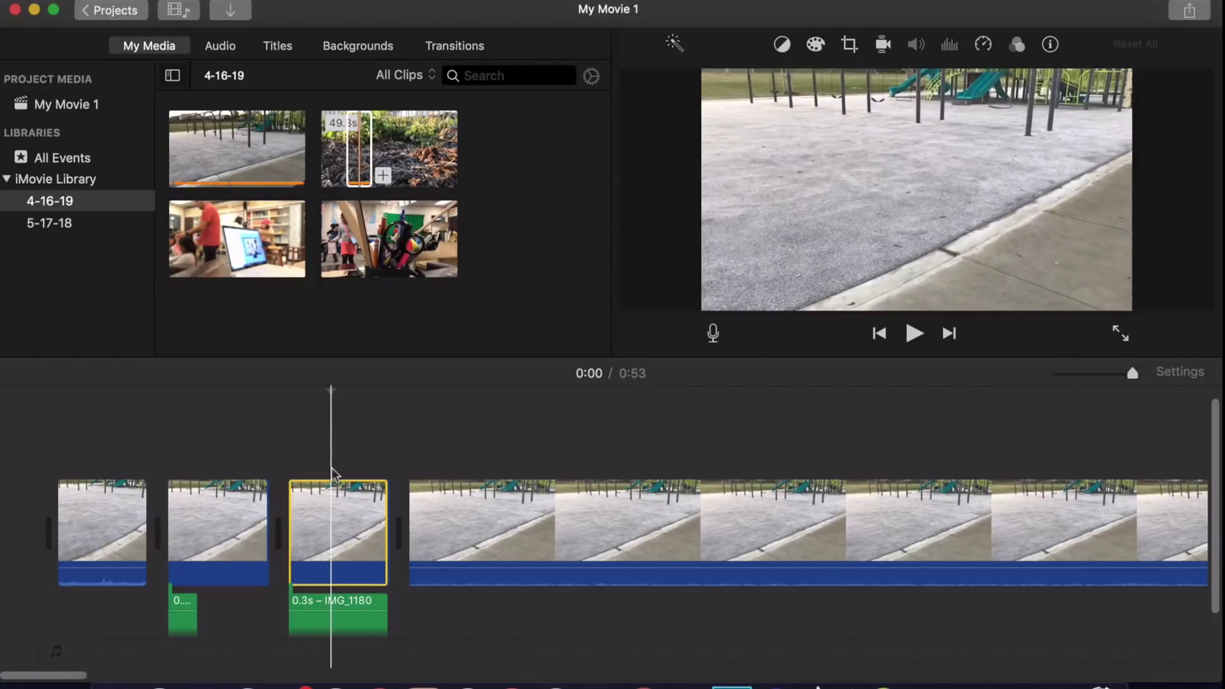
{"action": "key", "text": "super+backslash"}
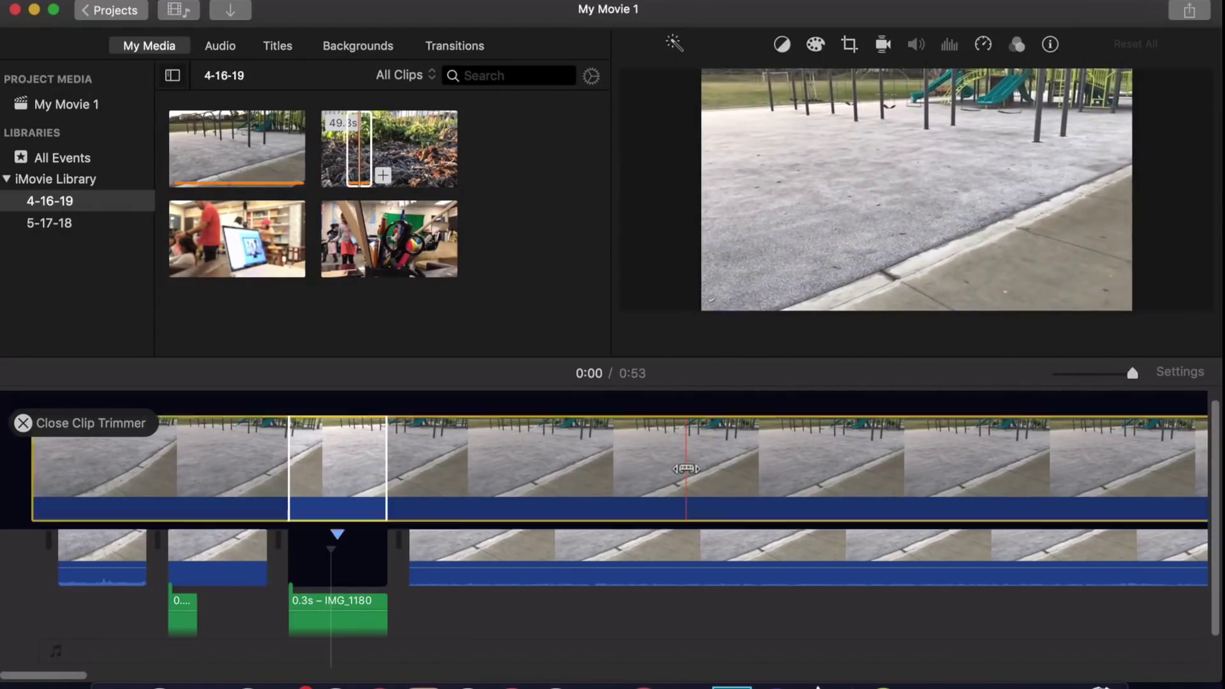
{"action": "left_click_drag", "start_coordinate": [614, 467], "coordinate": [304, 463]}
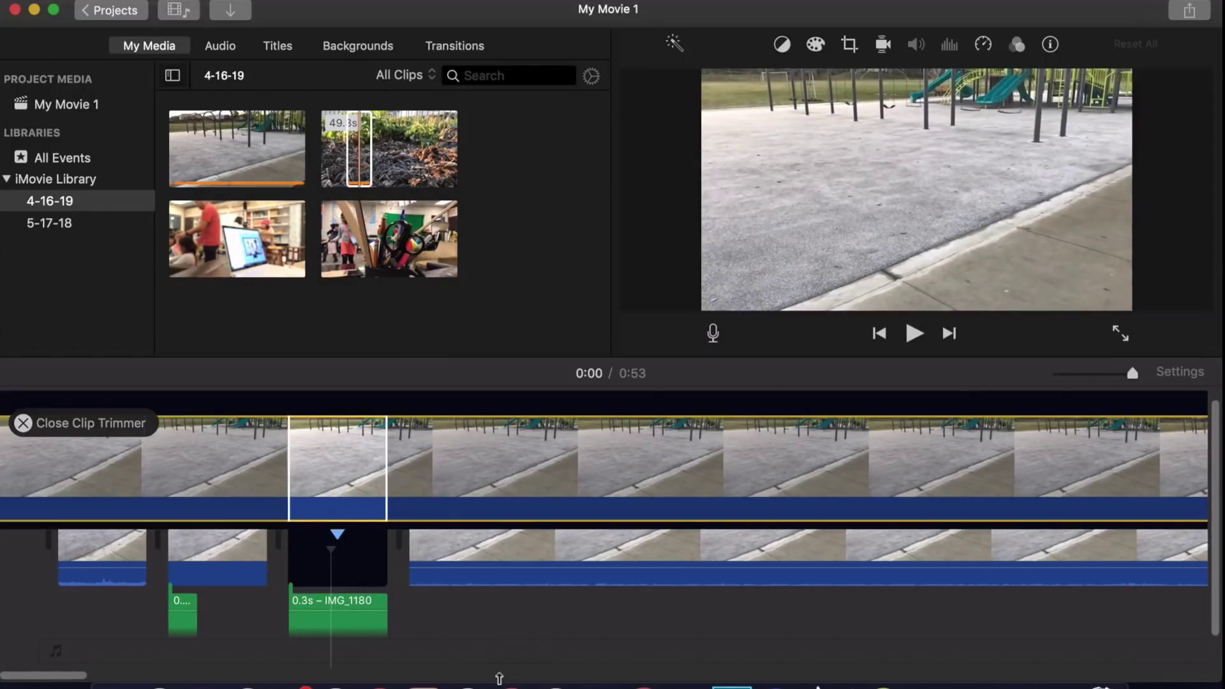
{"action": "left_click", "coordinate": [338, 535]}
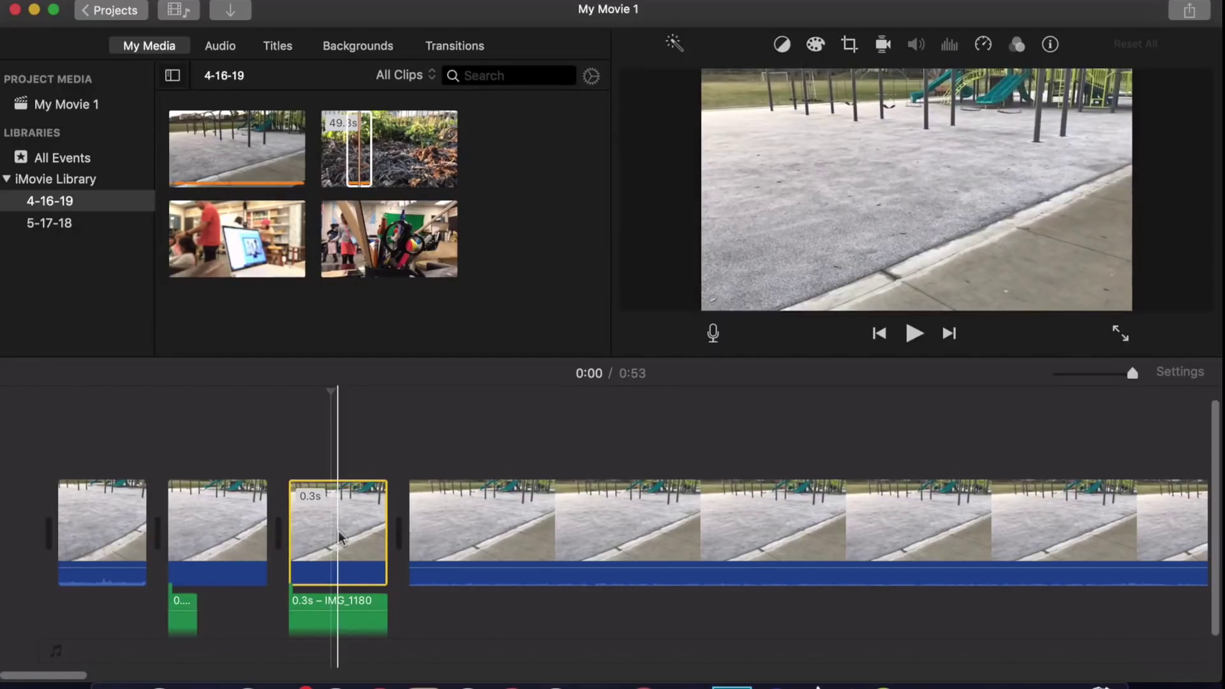